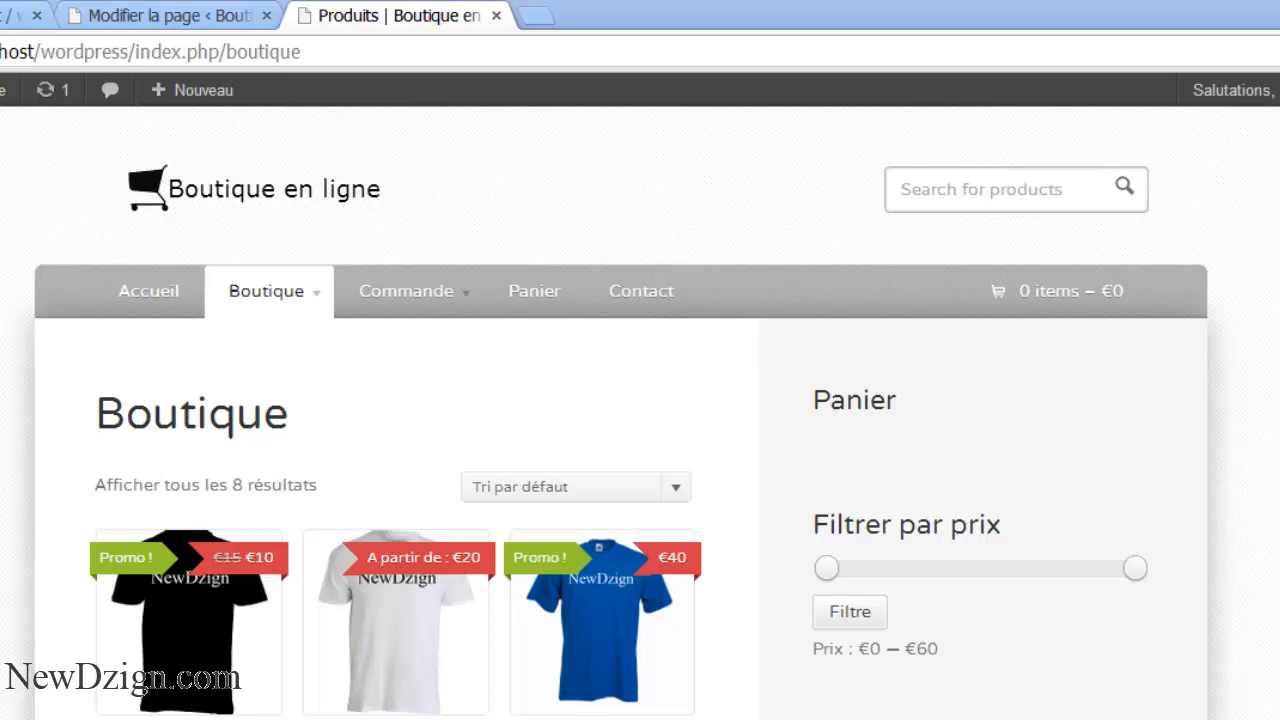
- Return to the page editor tab and go to WooCommerce's Paramètres from the admin sidebar
{"action": "left_click", "coordinate": [176, 18]}
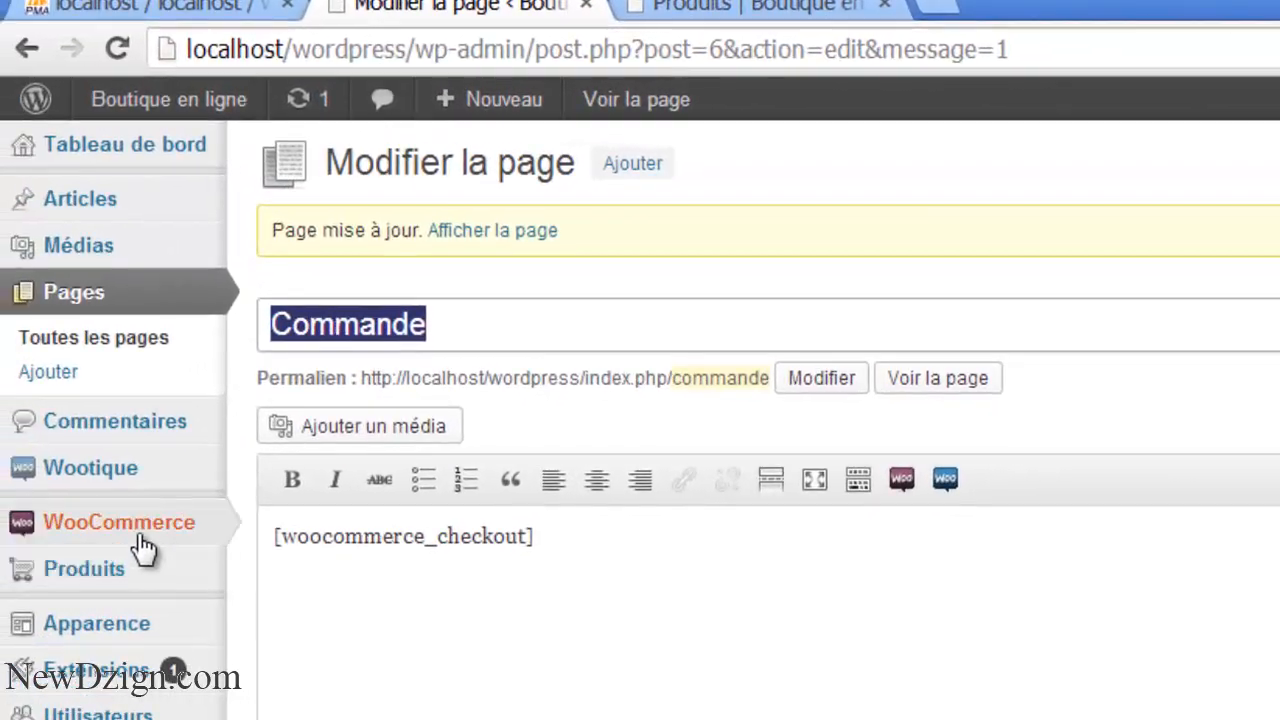
{"action": "mouse_move", "coordinate": [143, 546]}
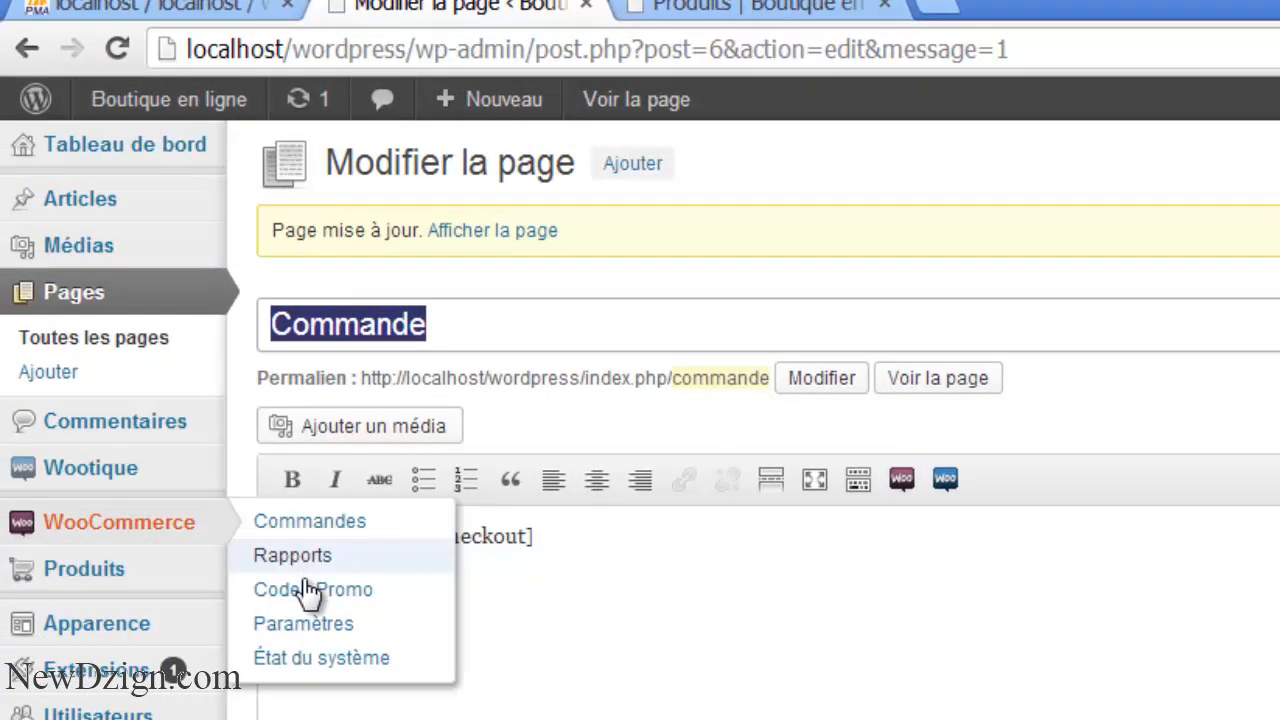
{"action": "left_click", "coordinate": [306, 628]}
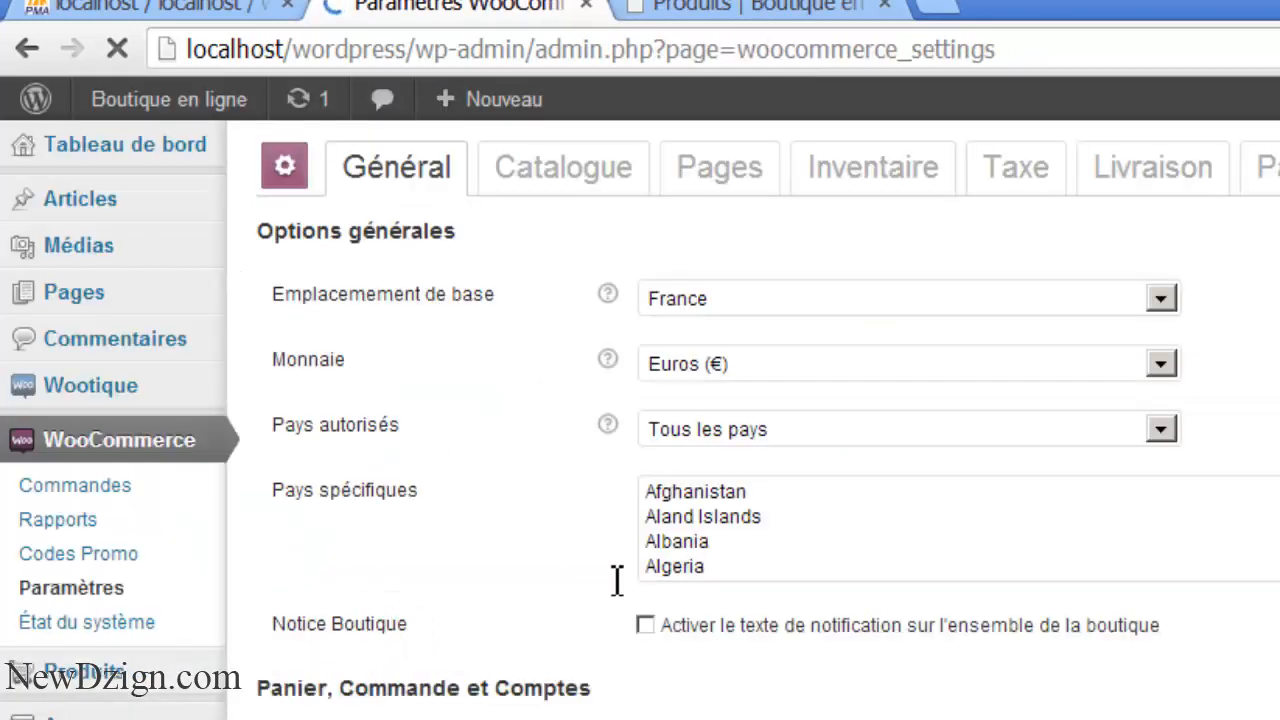
- Open the Livraison tab and look over the shipping options and its five delivery methods
{"action": "left_click", "coordinate": [1145, 183]}
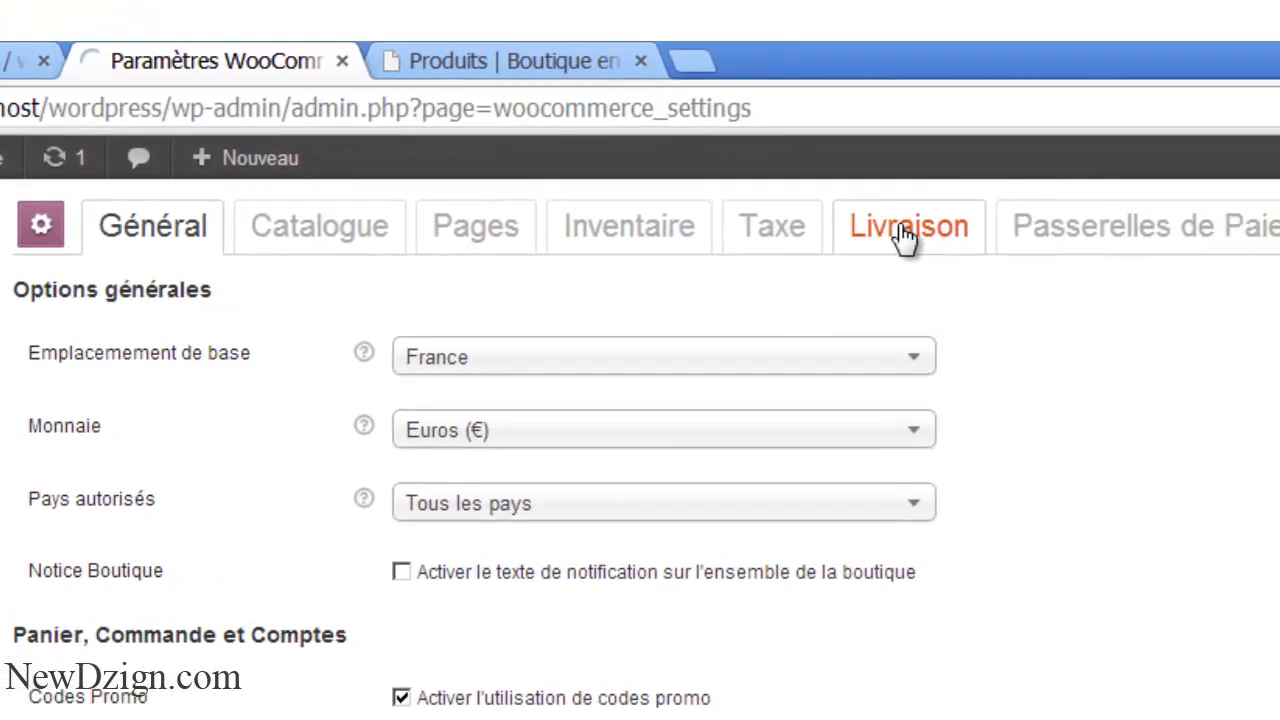
{"action": "scroll", "coordinate": [640, 450], "scroll_direction": "up", "scroll_amount": 2}
{"action": "scroll", "coordinate": [640, 450], "scroll_direction": "down", "scroll_amount": 3}
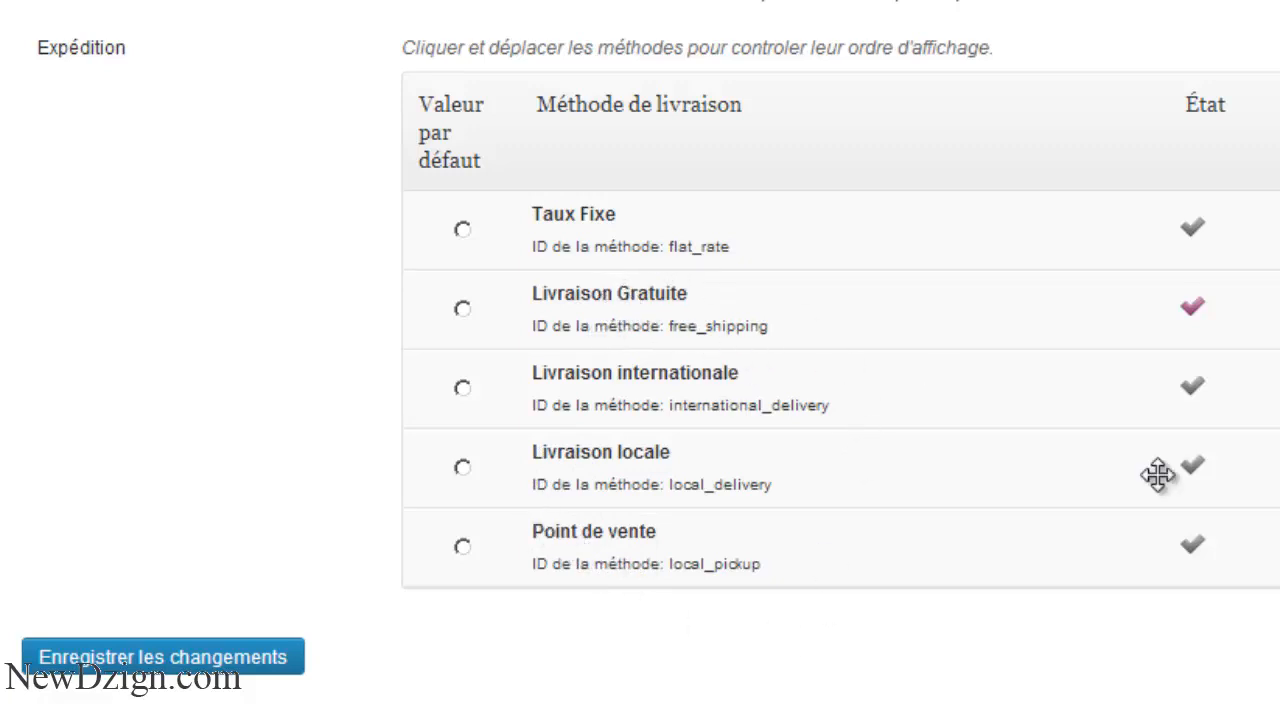
{"action": "scroll", "coordinate": [2, 226], "scroll_direction": "up", "scroll_amount": 5}
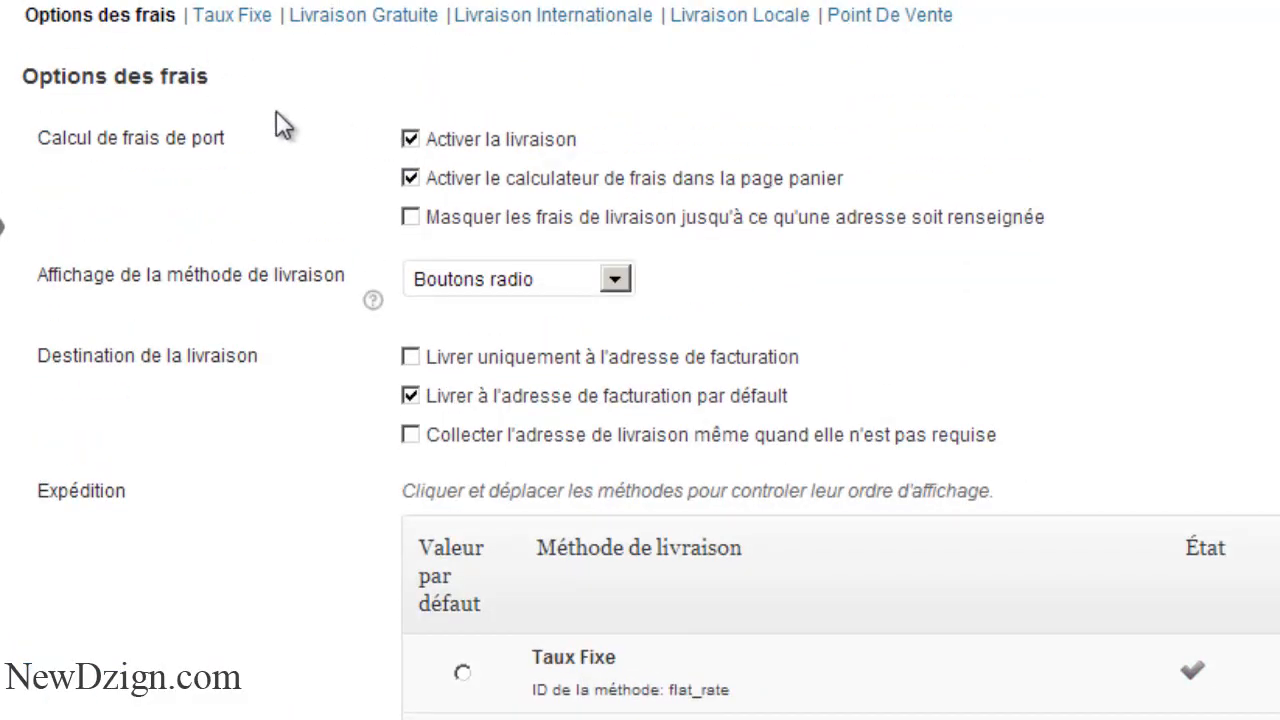
- Disable and save Livraison Gratuite, then enable Livraison Internationale with a cost of 10
{"action": "left_click", "coordinate": [356, 22]}
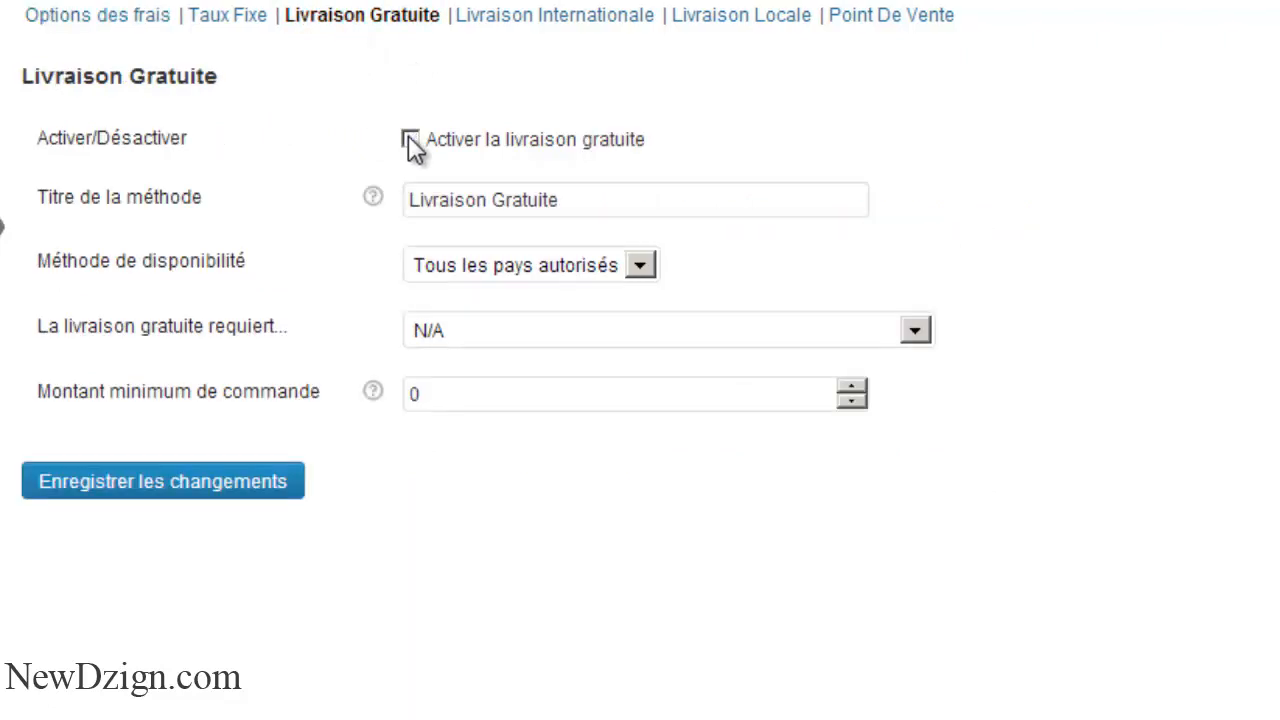
{"action": "left_click", "coordinate": [182, 484]}
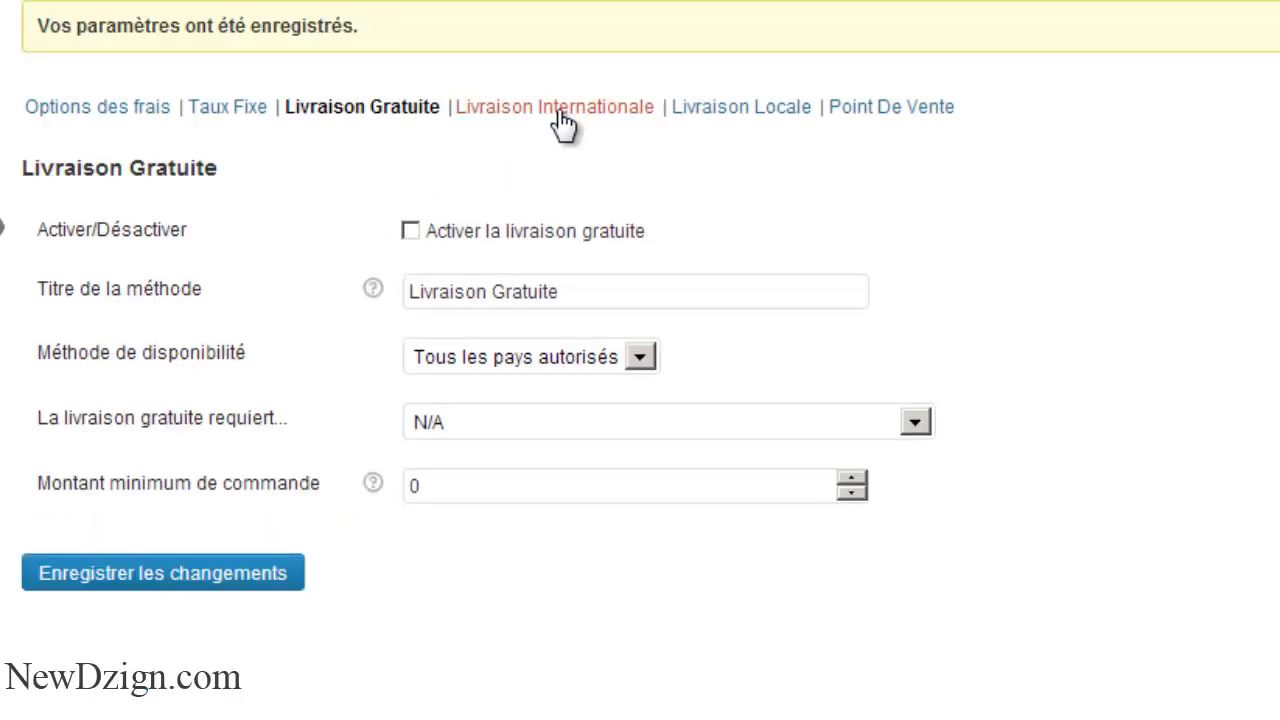
{"action": "left_click", "coordinate": [562, 110]}
{"action": "left_click", "coordinate": [411, 183]}
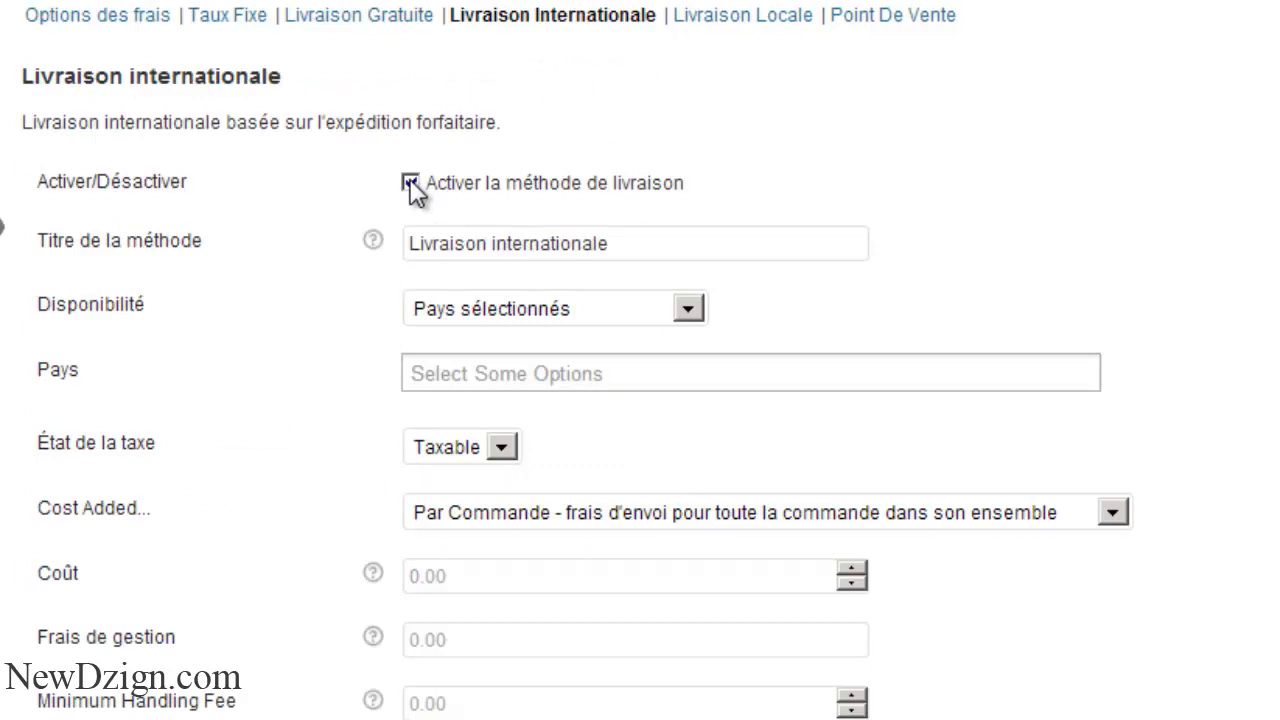
{"action": "left_click", "coordinate": [568, 587]}
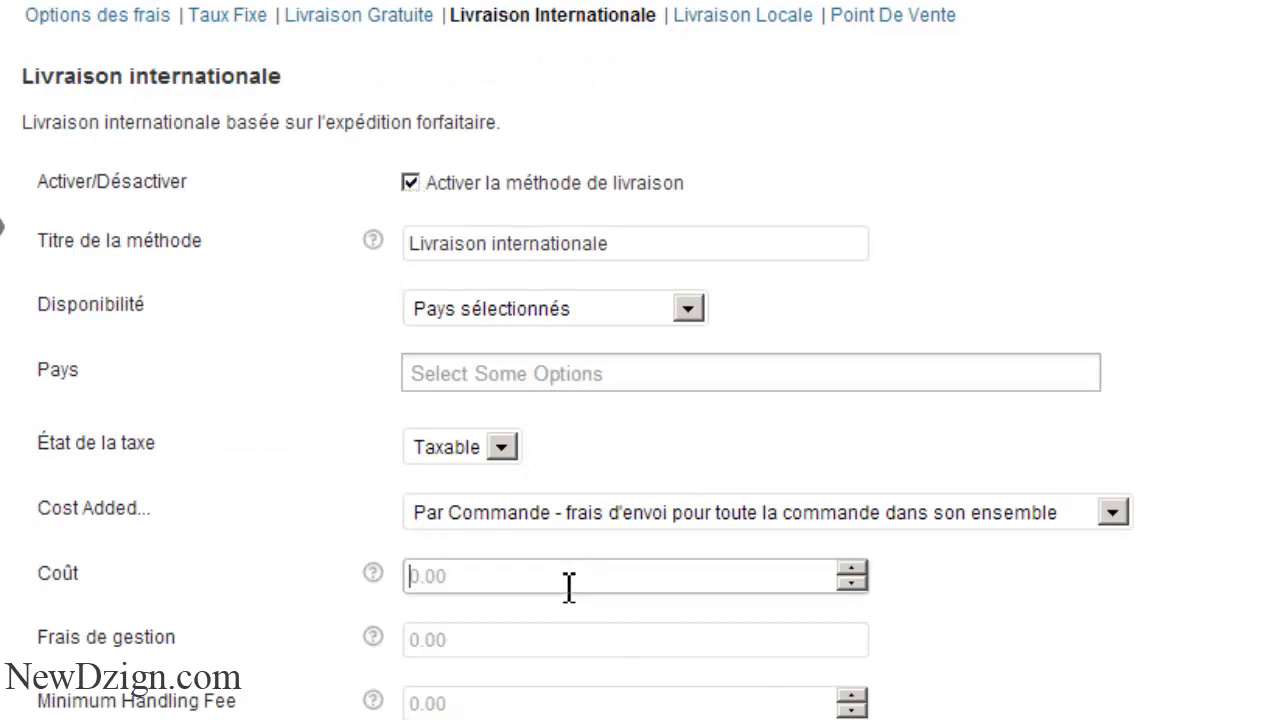
{"action": "type", "text": "10"}
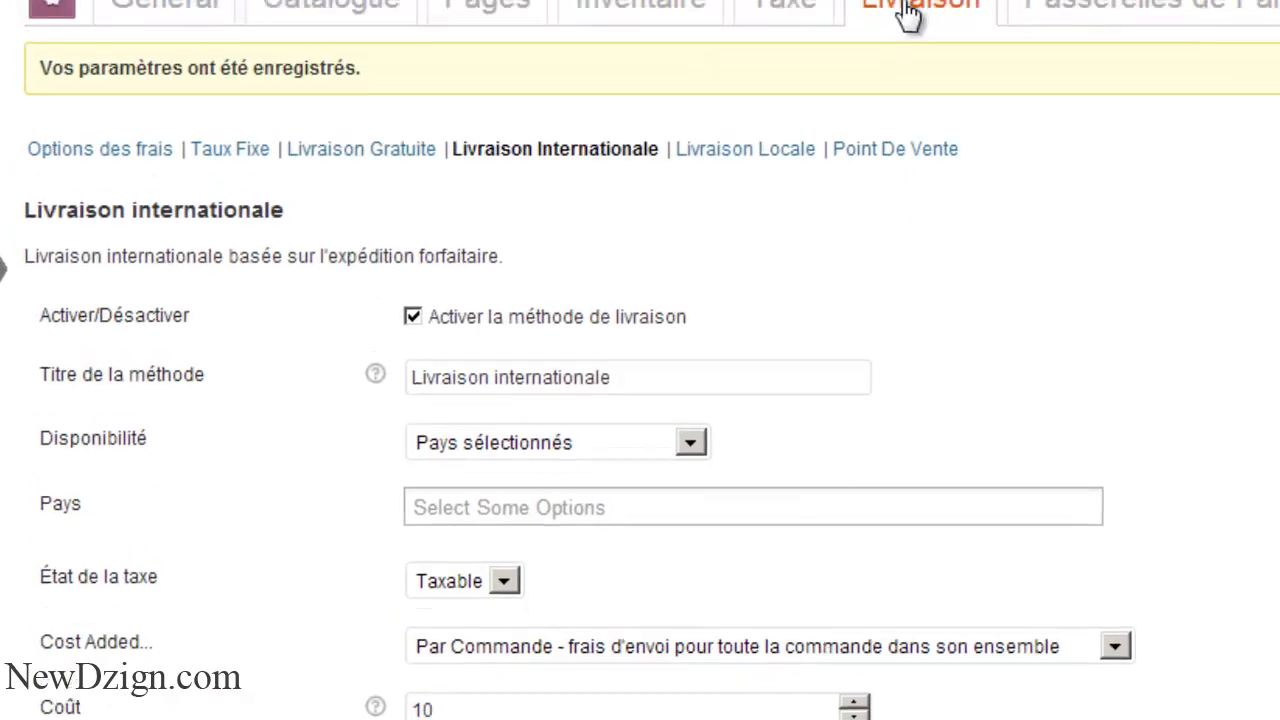
{"action": "left_click", "coordinate": [920, 118]}
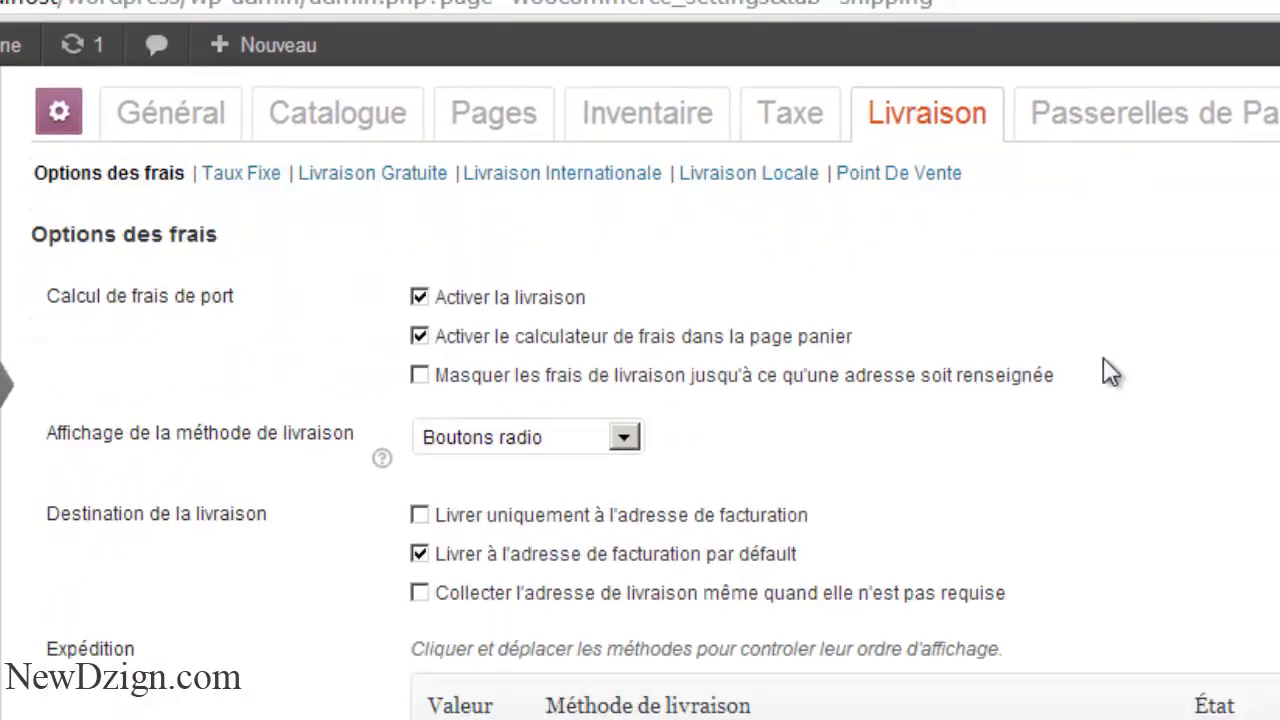
- Check the Expédition table, then switch to the Boutique storefront tab listing 8 products
{"action": "scroll", "coordinate": [1106, 366], "scroll_direction": "down", "scroll_amount": 5}
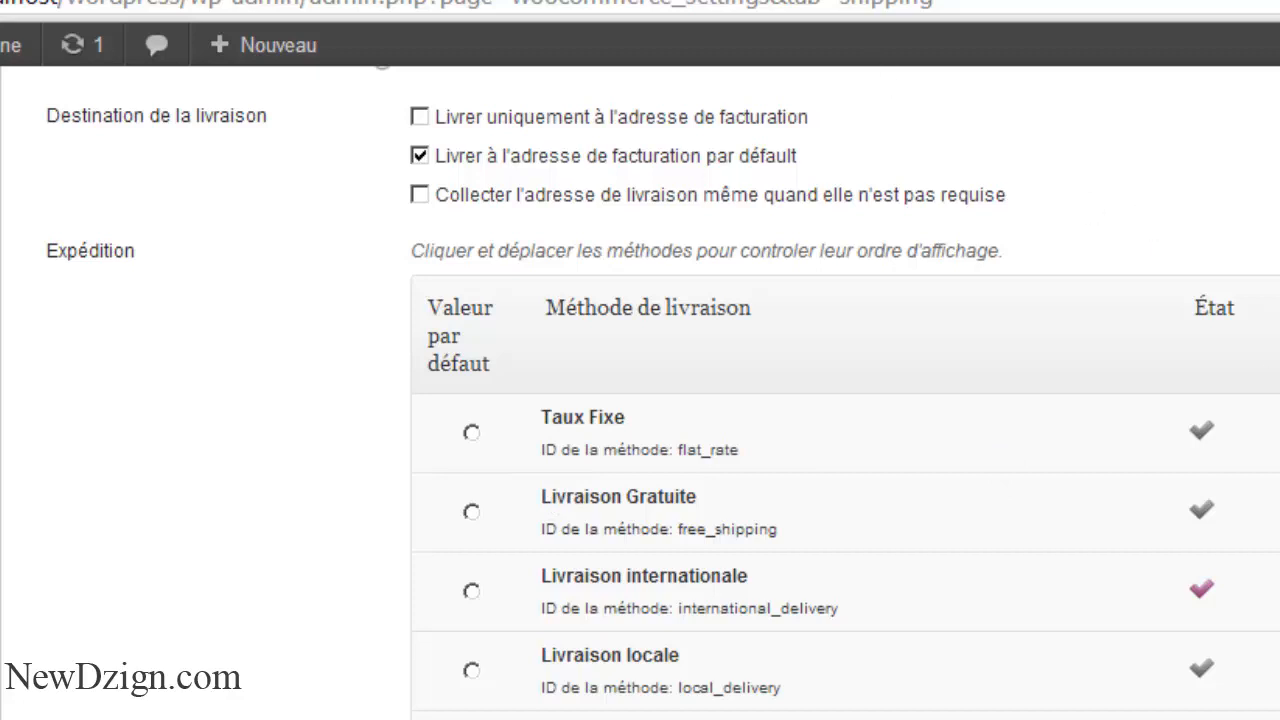
{"action": "key", "text": "ctrl+Tab"}
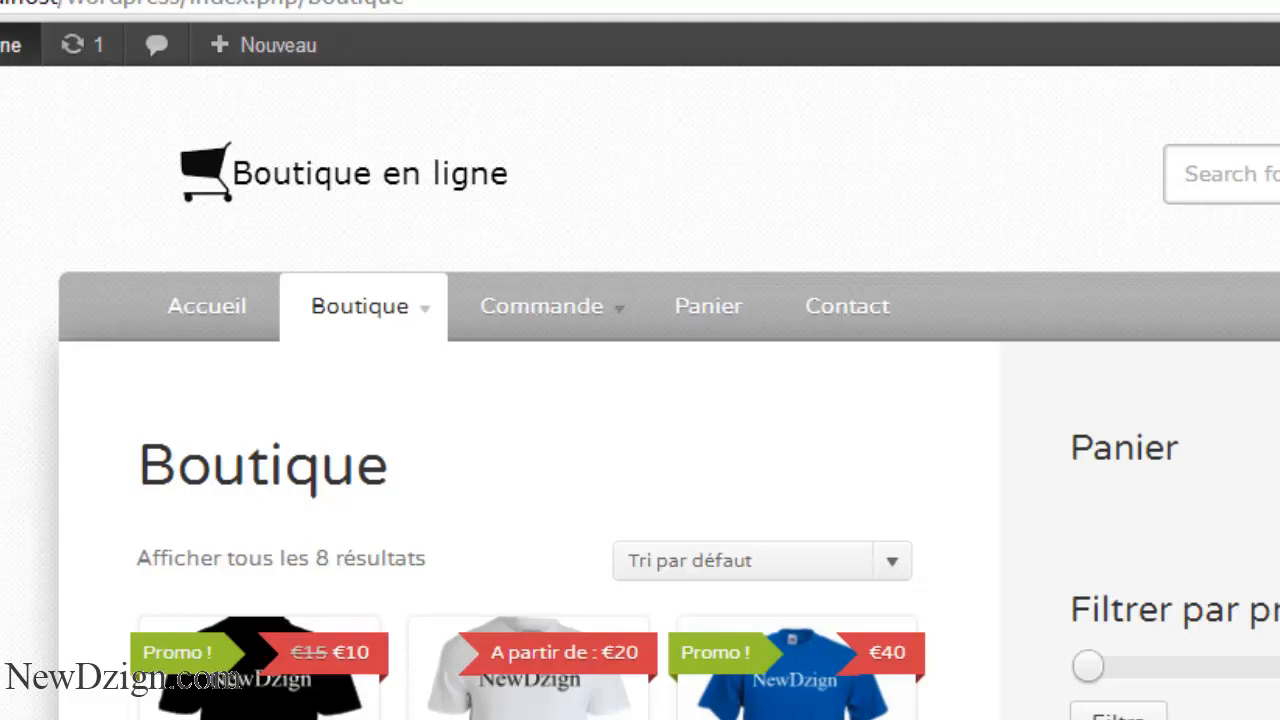
- Add the T-shirt Bleue to the cart and highlight its €10 international delivery charge
{"action": "scroll", "coordinate": [775, 478], "scroll_direction": "down", "scroll_amount": 5}
{"action": "left_click", "coordinate": [775, 478]}
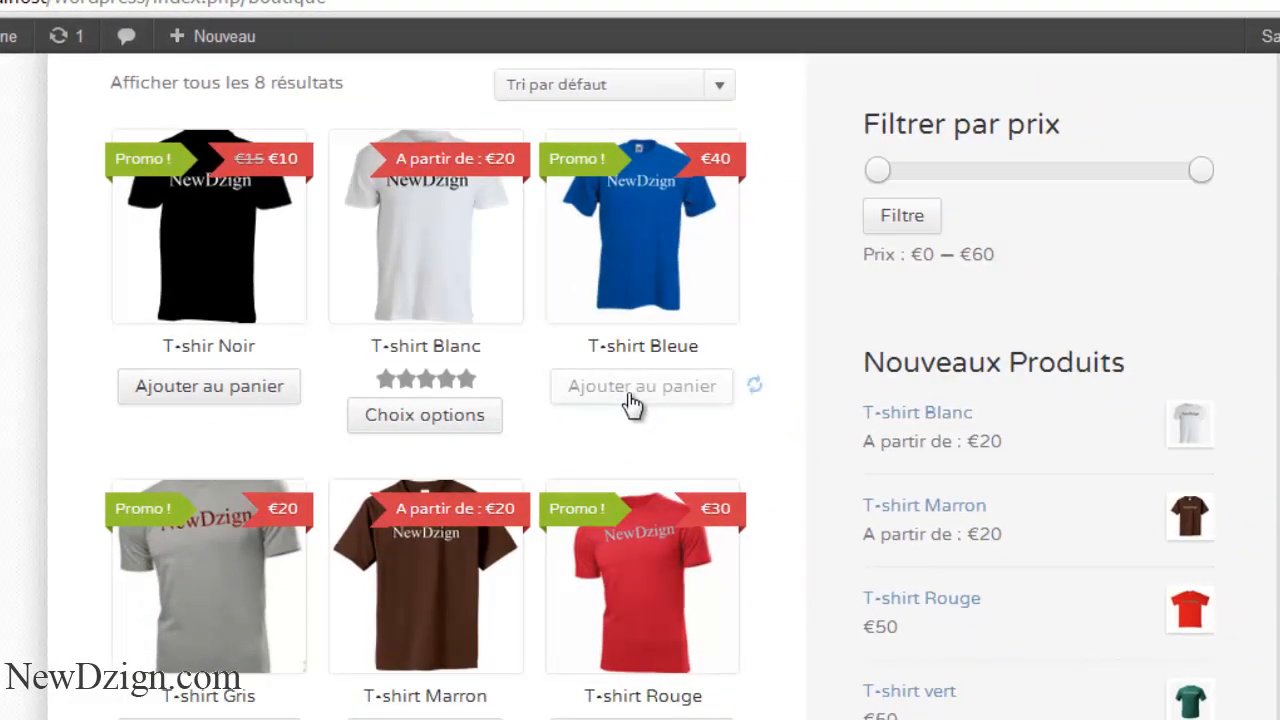
{"action": "scroll", "coordinate": [1106, 523], "scroll_direction": "up", "scroll_amount": 4}
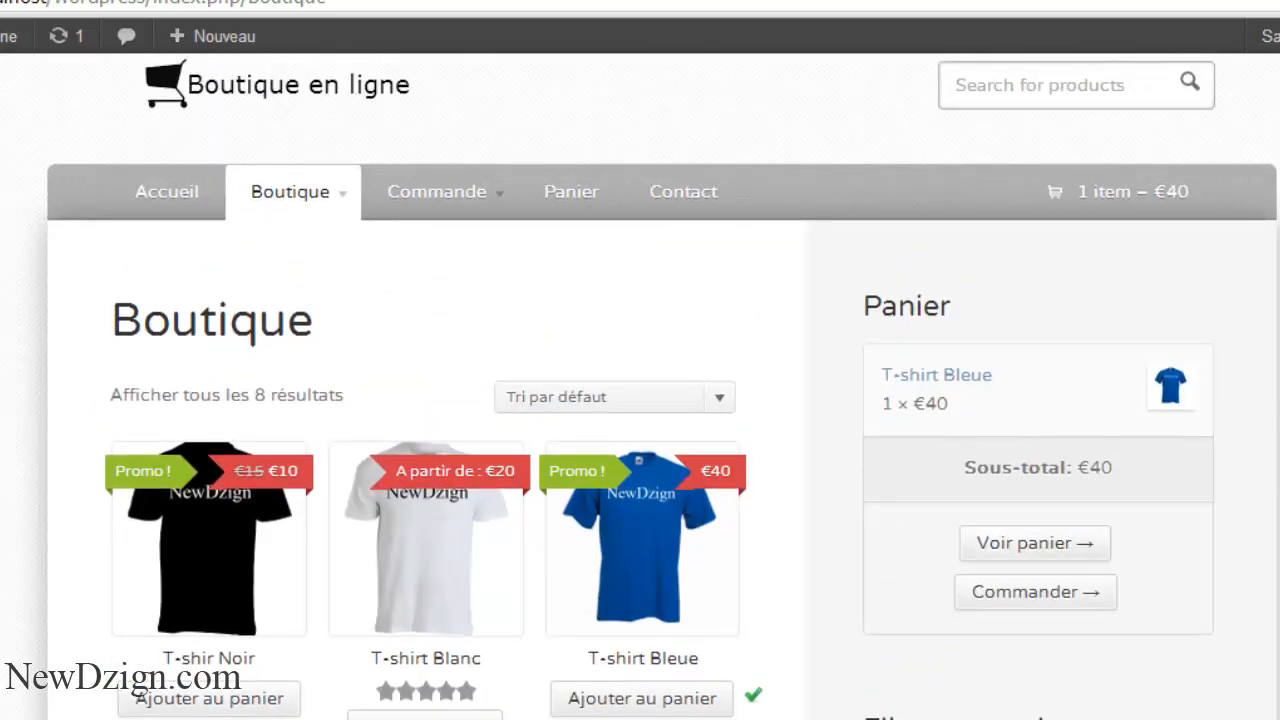
{"action": "scroll", "coordinate": [660, 390], "scroll_direction": "down", "scroll_amount": 4}
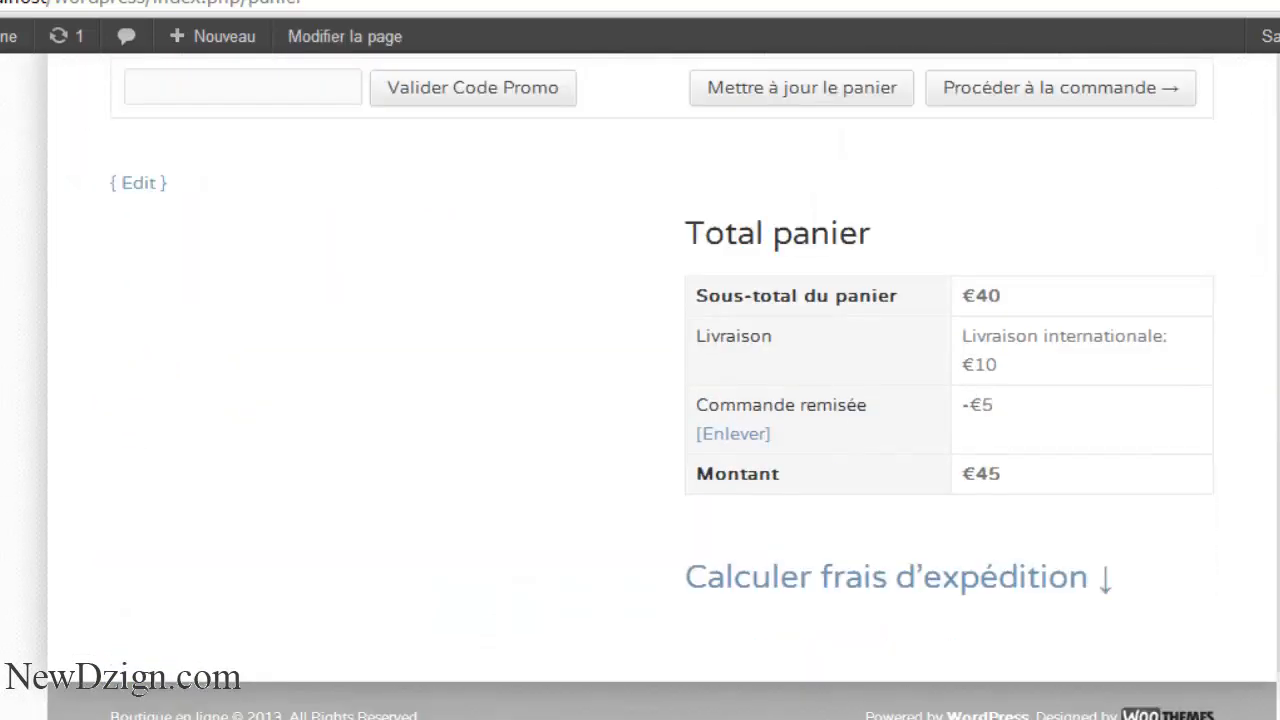
{"action": "scroll", "coordinate": [660, 390], "scroll_direction": "up", "scroll_amount": 2}
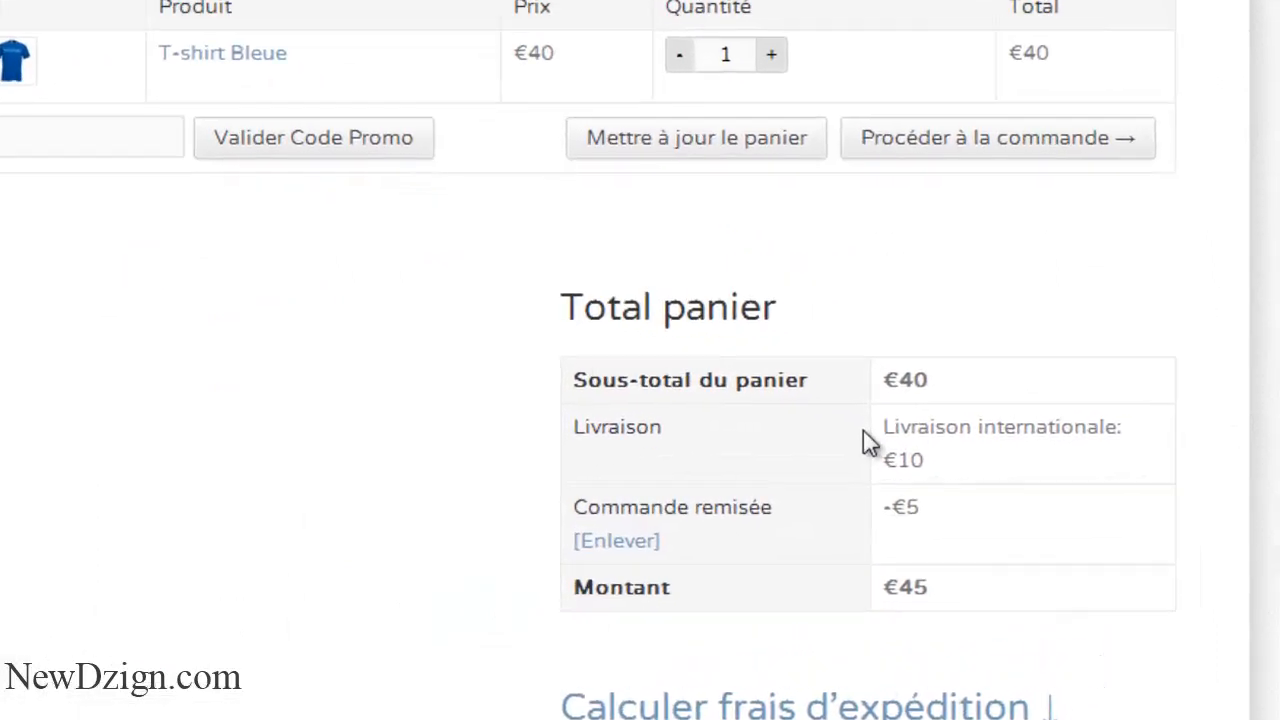
{"action": "double_click", "coordinate": [750, 468]}
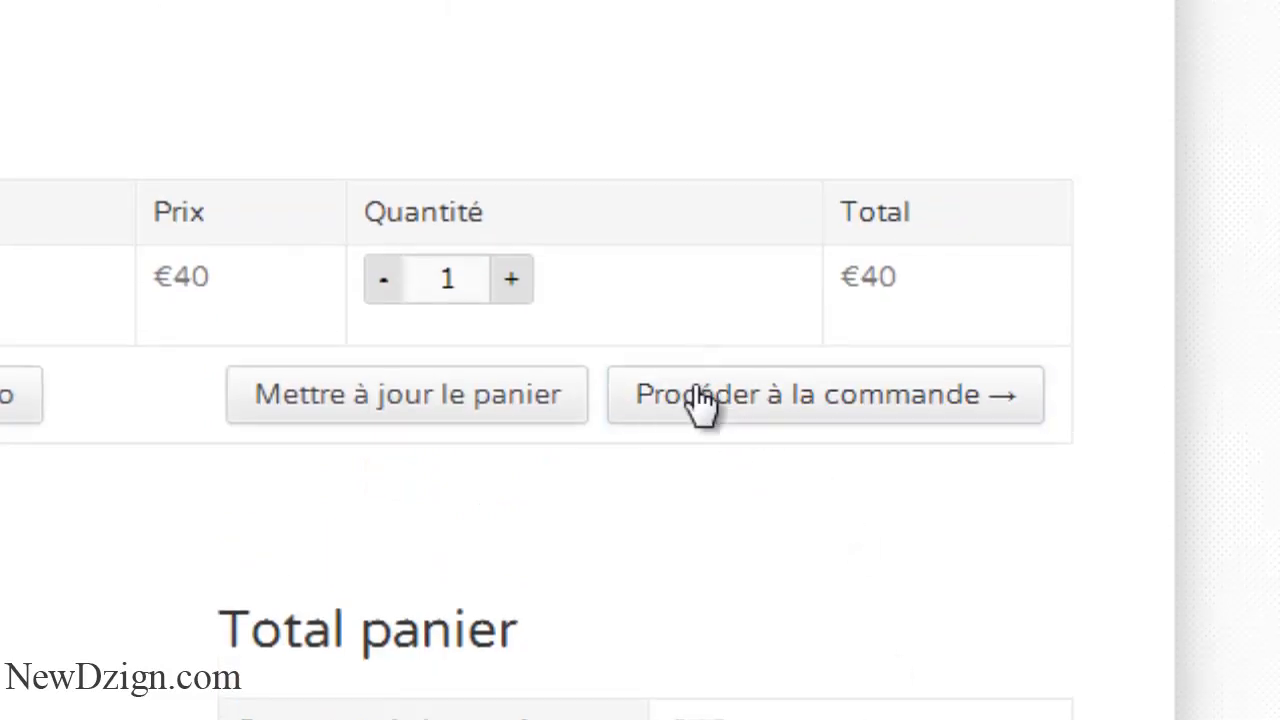
- Proceed to checkout and enter the customer's billing first and last name
{"action": "left_click", "coordinate": [695, 392]}
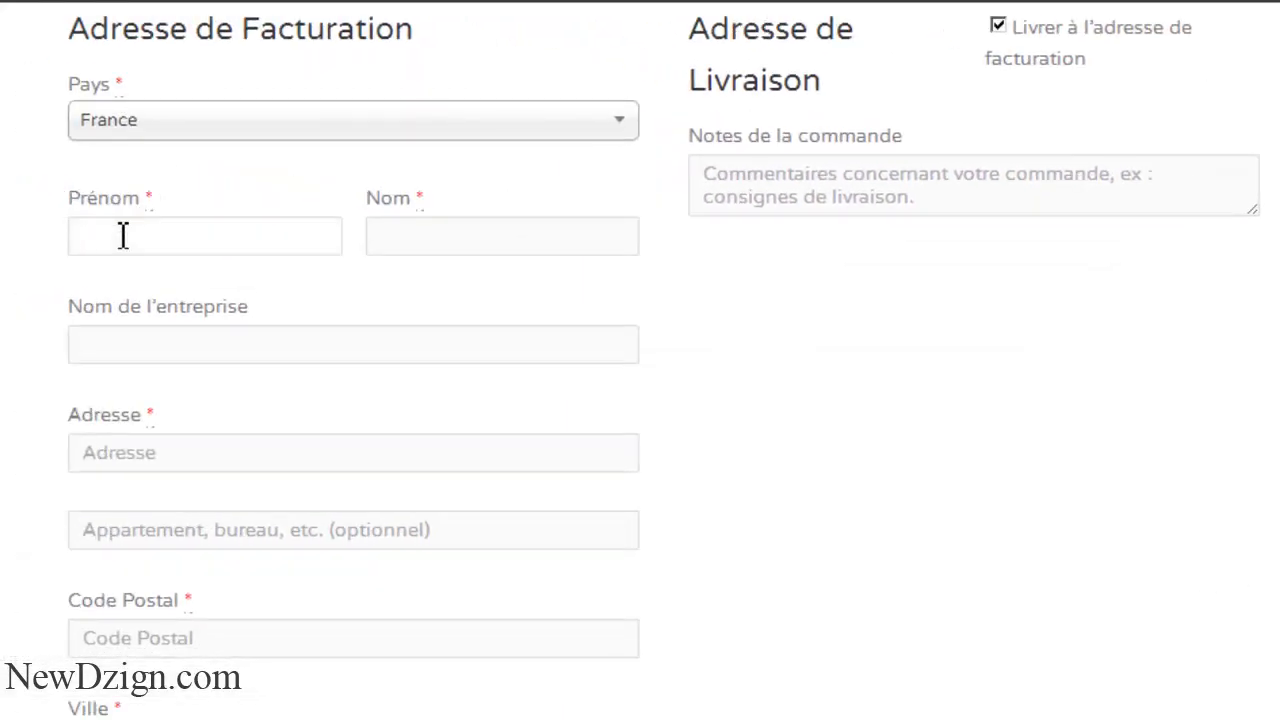
{"action": "left_click", "coordinate": [122, 235]}
{"action": "type", "text": "Brad"}
{"action": "left_click", "coordinate": [398, 245]}
{"action": "type", "text": "pitt"}
{"action": "left_click", "coordinate": [253, 351]}
- Enter the billing street address and postal code
{"action": "left_click", "coordinate": [165, 453]}
{"action": "type", "text": "Ca"}
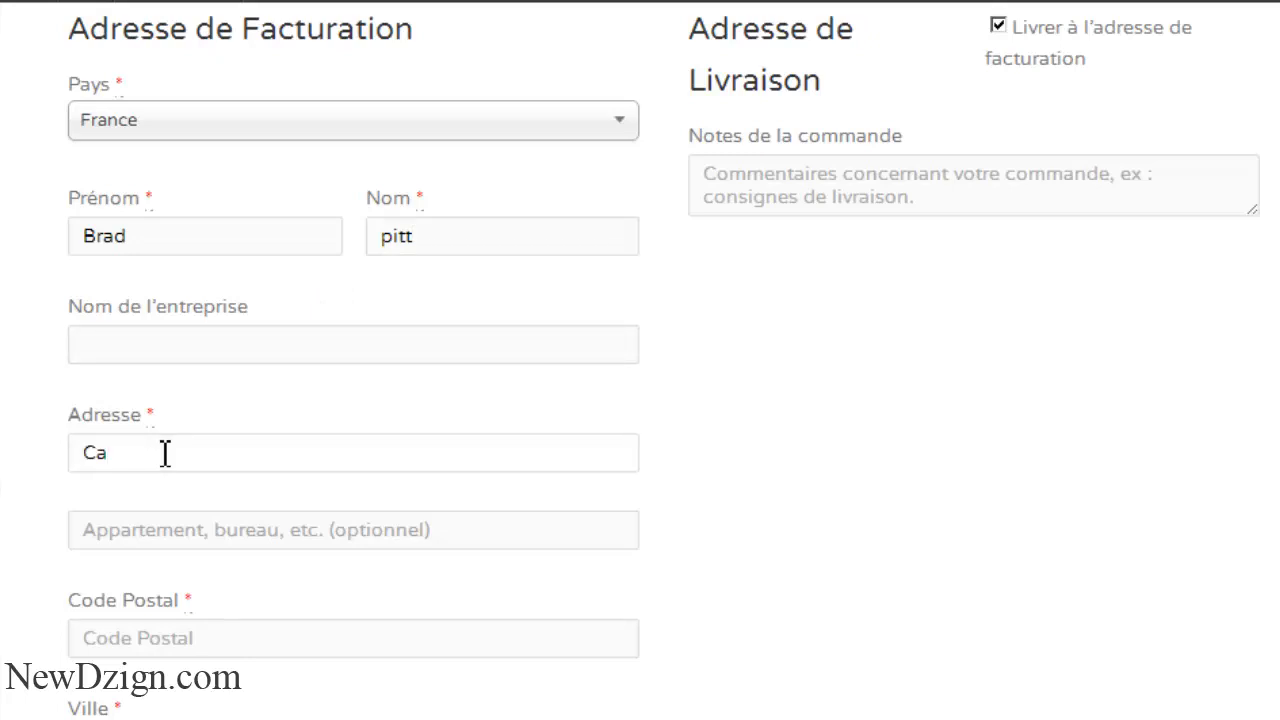
{"action": "key", "text": "BackSpace"}
{"action": "key", "text": "BackSpace"}
{"action": "type", "text": "mon adresse"}
{"action": "left_click", "coordinate": [177, 640]}
{"action": "scroll", "coordinate": [640, 360], "scroll_direction": "down", "scroll_amount": 3}
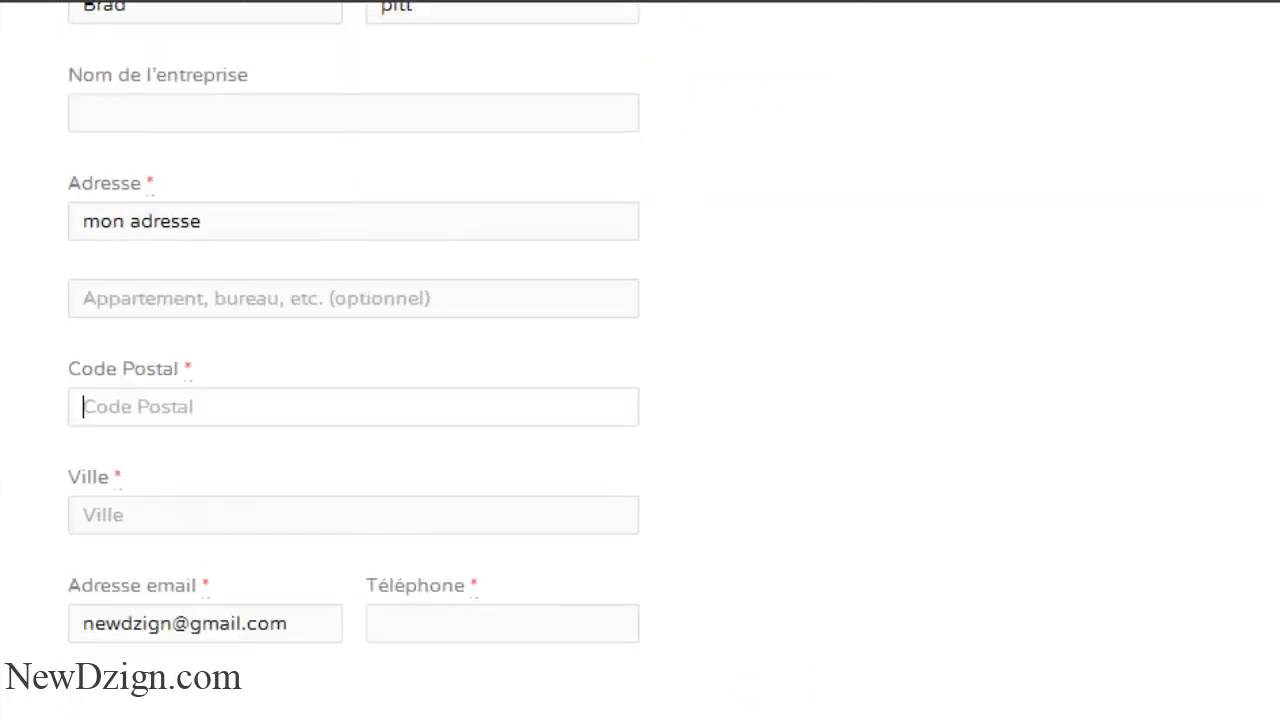
{"action": "type", "text": "5000"}
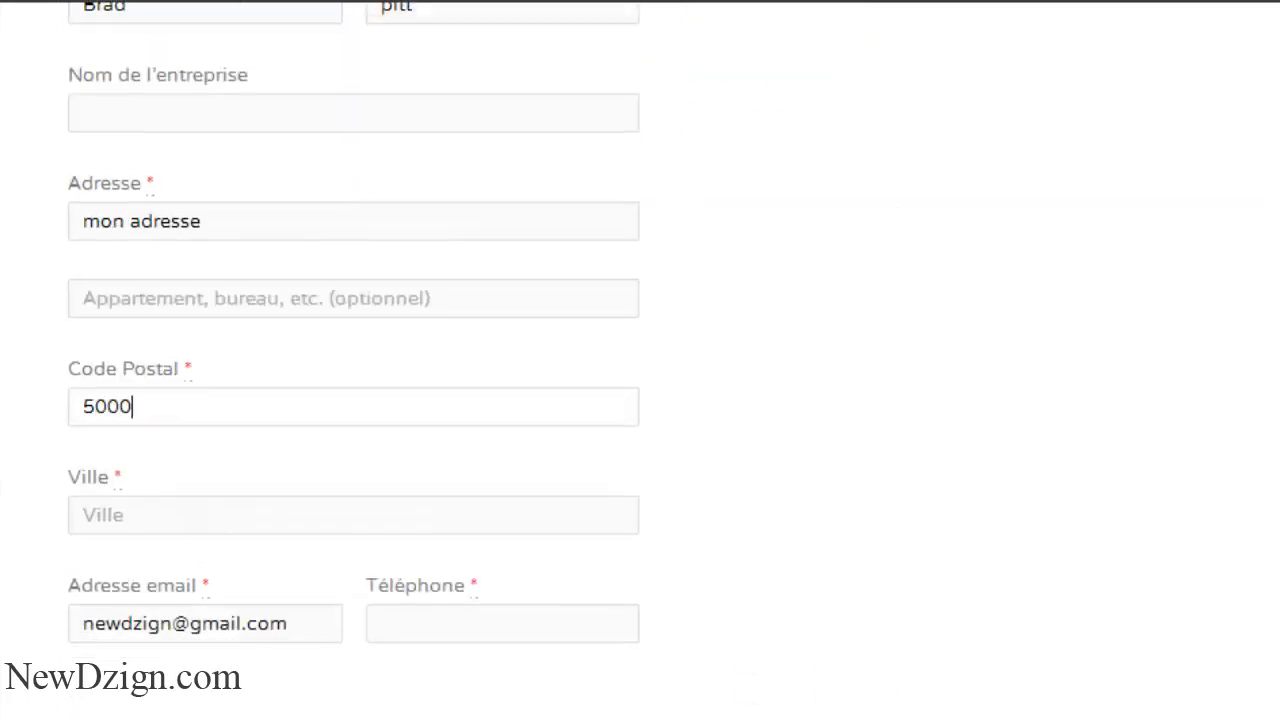
- Enter the billing city and phone number, then scroll to the €45 order summary
{"action": "left_click", "coordinate": [226, 513]}
{"action": "type", "text": "califora"}
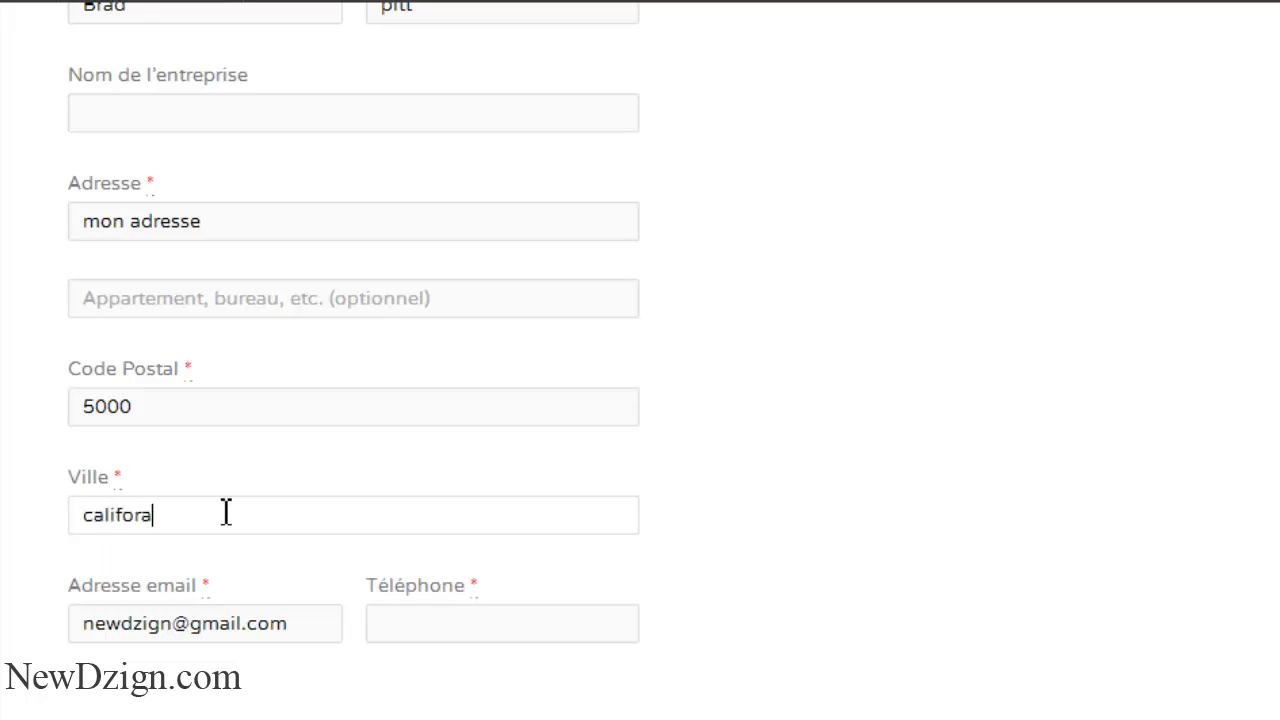
{"action": "key", "text": "BackSpace"}
{"action": "type", "text": "nia"}
{"action": "left_click", "coordinate": [471, 613]}
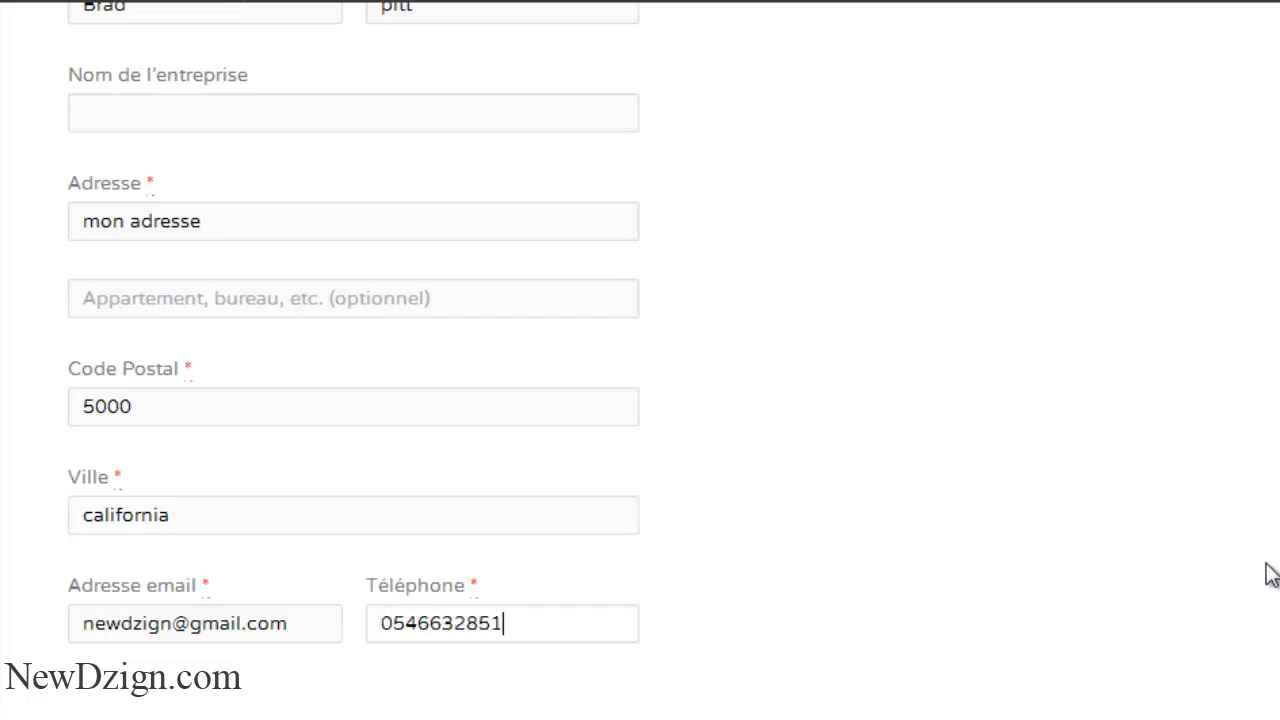
{"action": "scroll", "coordinate": [1270, 575], "scroll_direction": "down", "scroll_amount": 6}
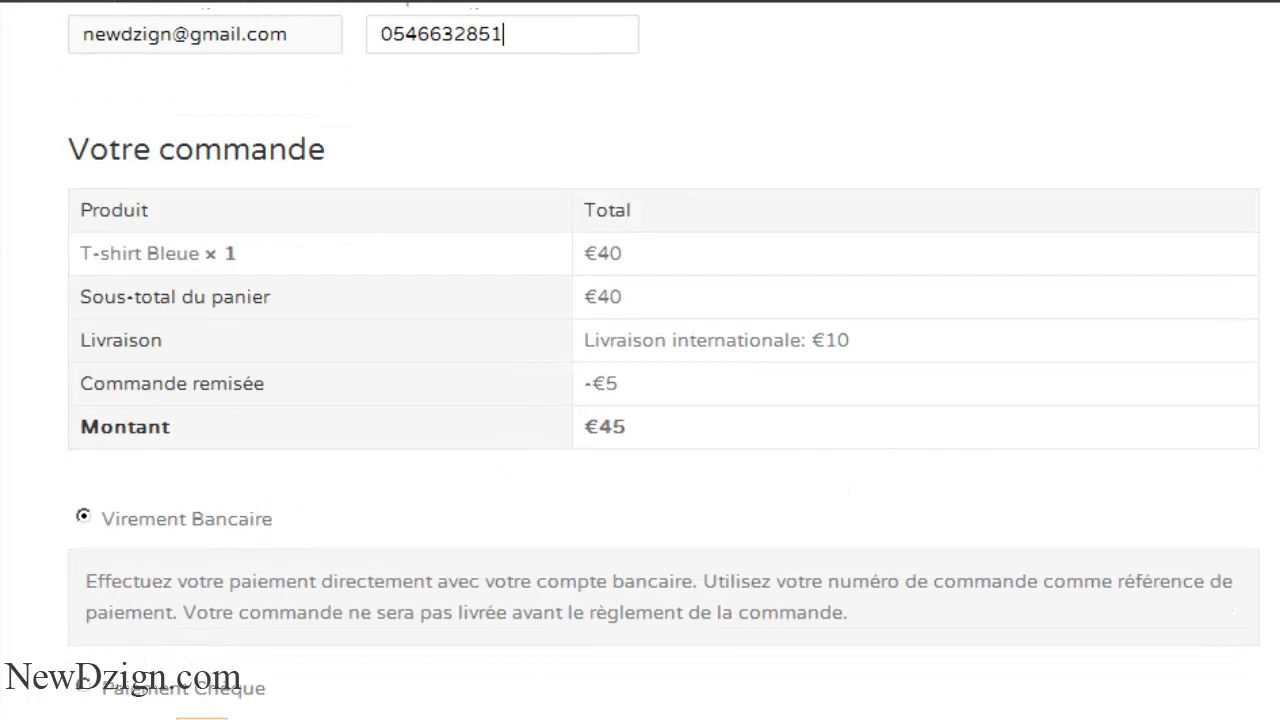
- Scroll through the admin Livraison settings to confirm Livraison internationale is enabled
{"action": "scroll", "coordinate": [1270, 575], "scroll_direction": "down", "scroll_amount": 3}
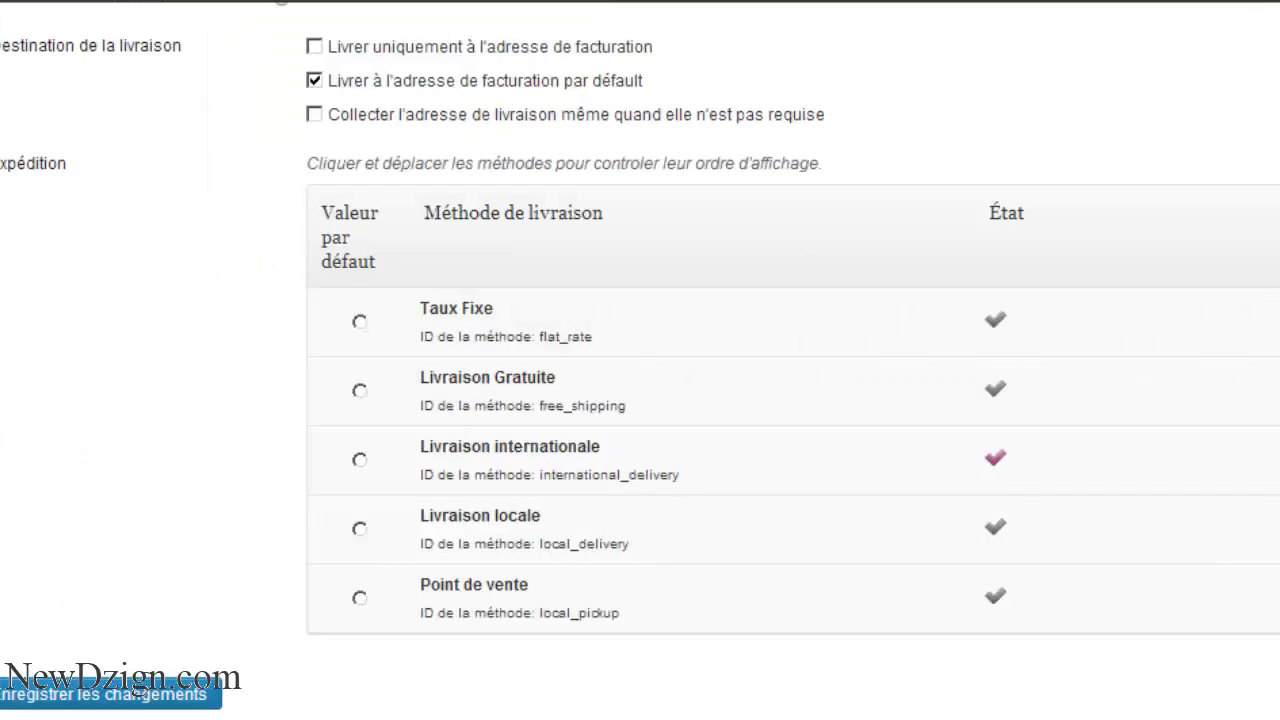
{"action": "scroll", "coordinate": [1014, 423], "scroll_direction": "up", "scroll_amount": 4}
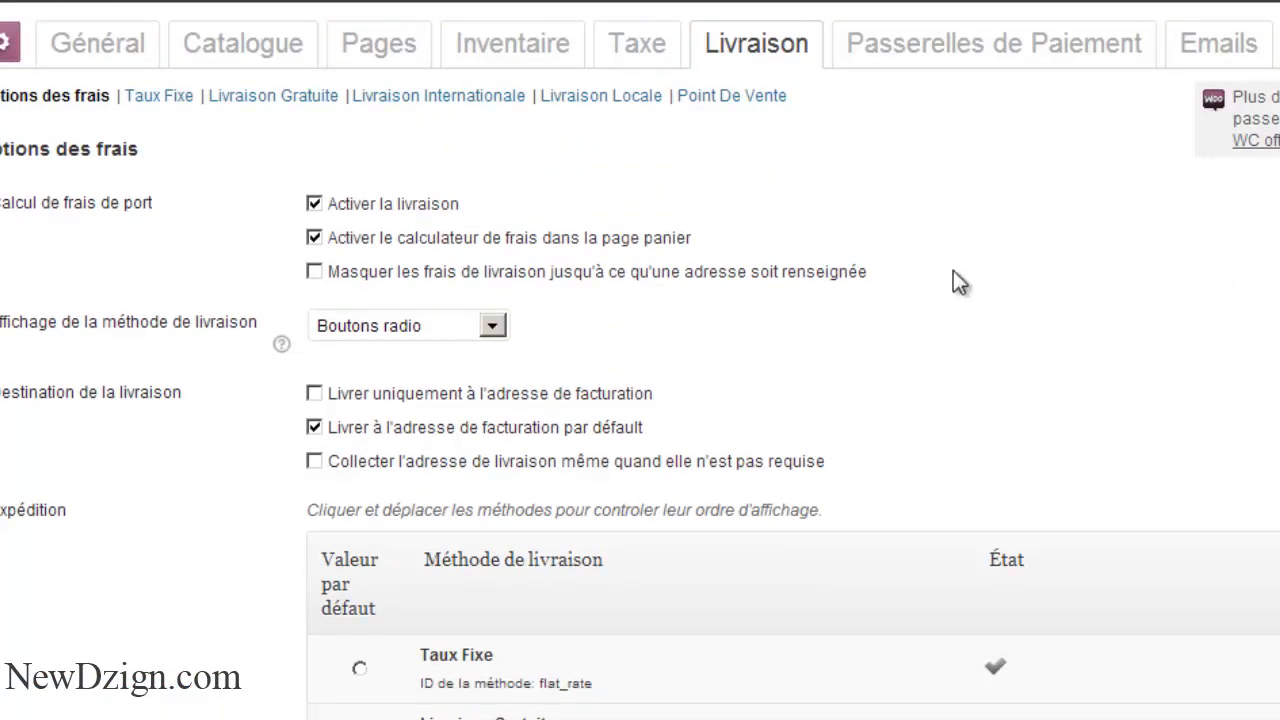
- Open the PayPal payment gateway settings and enter the shop's PayPal e-mail address
{"action": "left_click", "coordinate": [893, 54]}
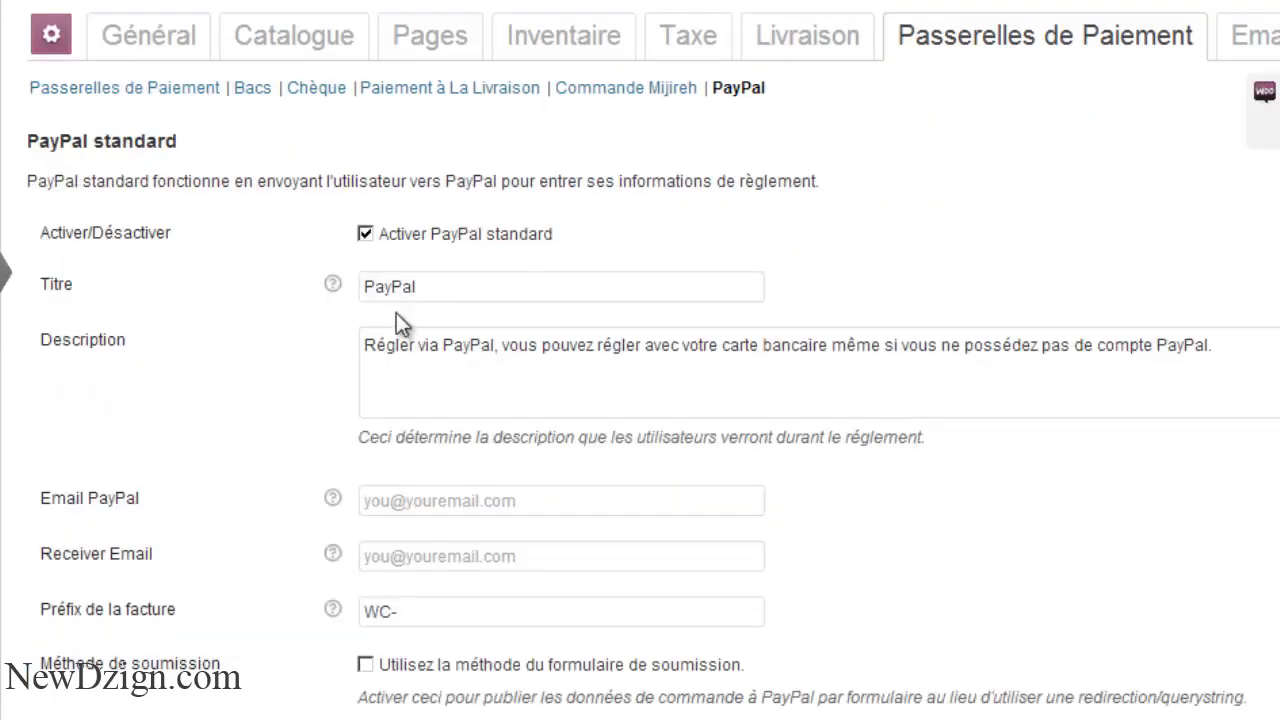
{"action": "scroll", "coordinate": [808, 350], "scroll_direction": "down", "scroll_amount": 3}
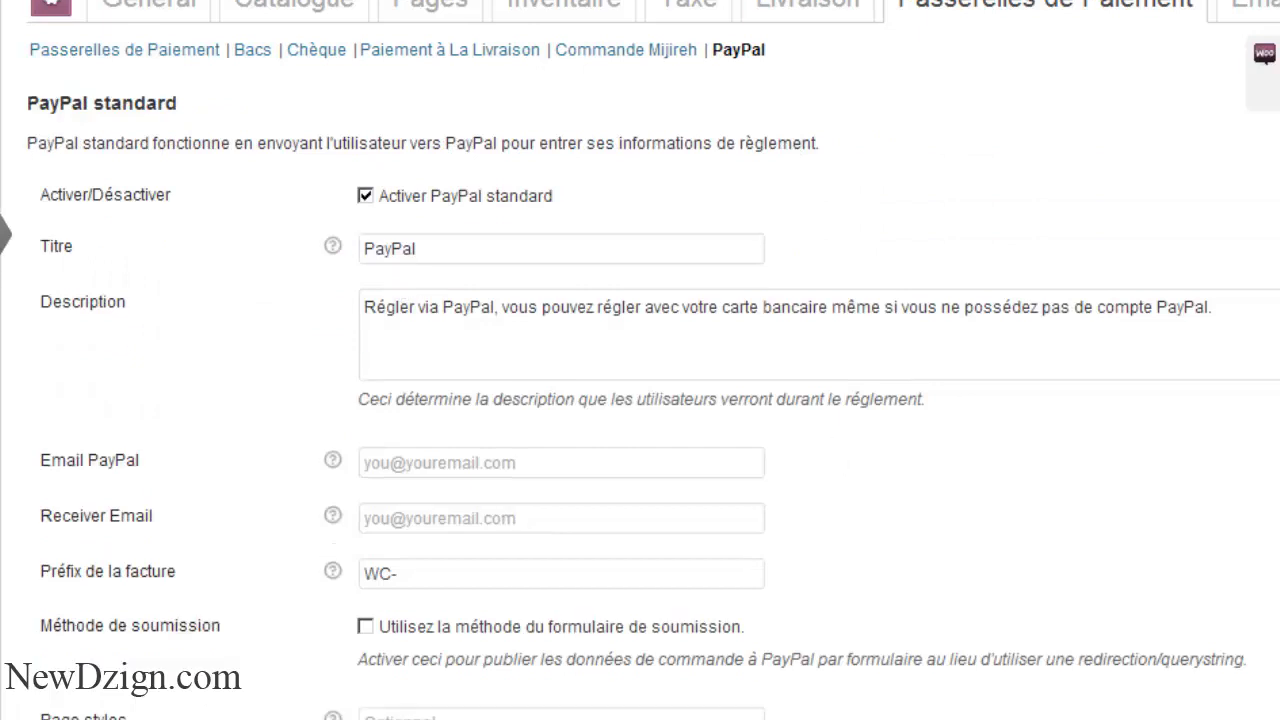
{"action": "left_click", "coordinate": [663, 361]}
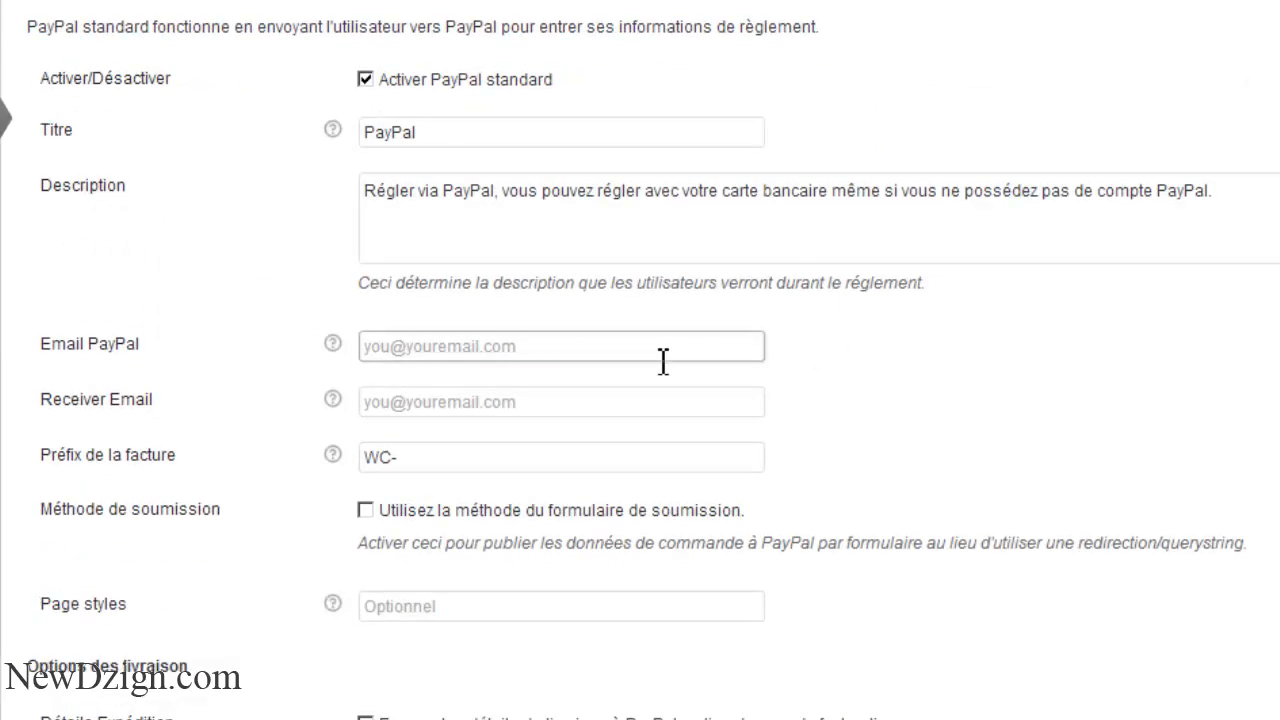
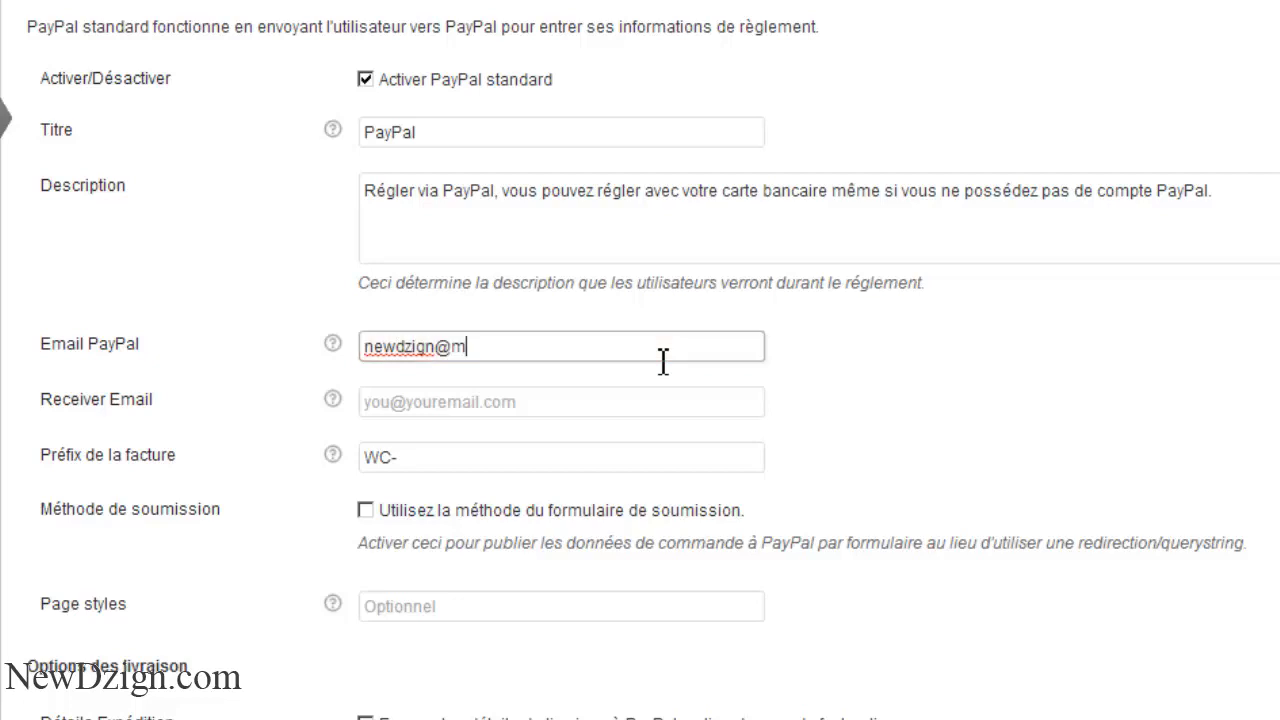
- Copy the same e-mail into Receiver Email and save the PayPal settings
{"action": "key", "text": "ctrl+a"}
{"action": "key", "text": "ctrl+c"}
{"action": "left_click", "coordinate": [622, 402]}
{"action": "key", "text": "ctrl+v"}
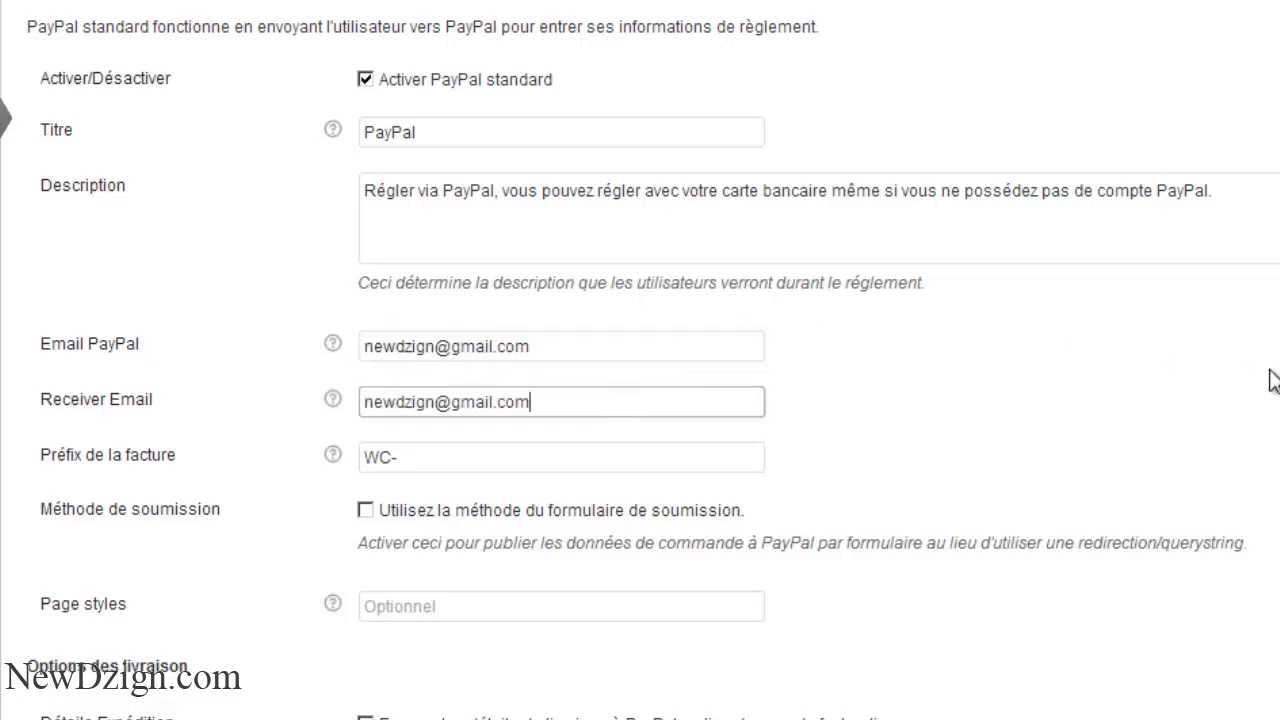
{"action": "scroll", "coordinate": [615, 435], "scroll_direction": "down", "scroll_amount": 5}
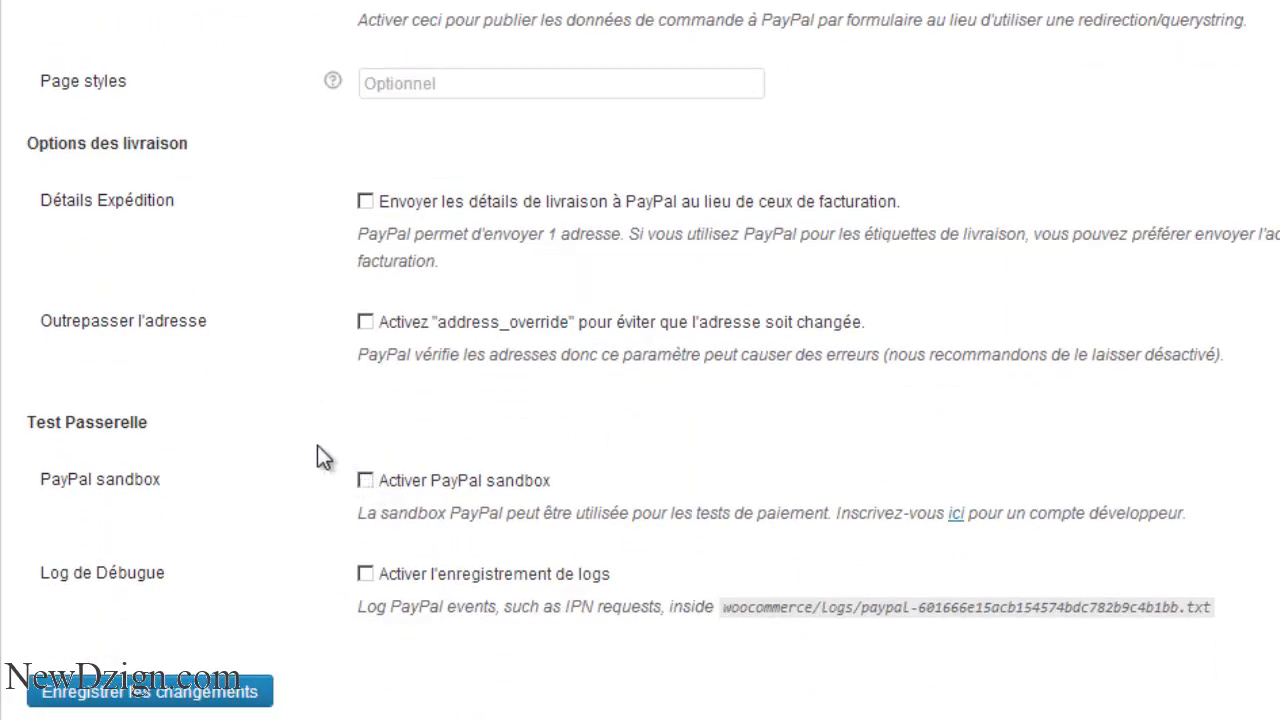
{"action": "left_click", "coordinate": [250, 689]}
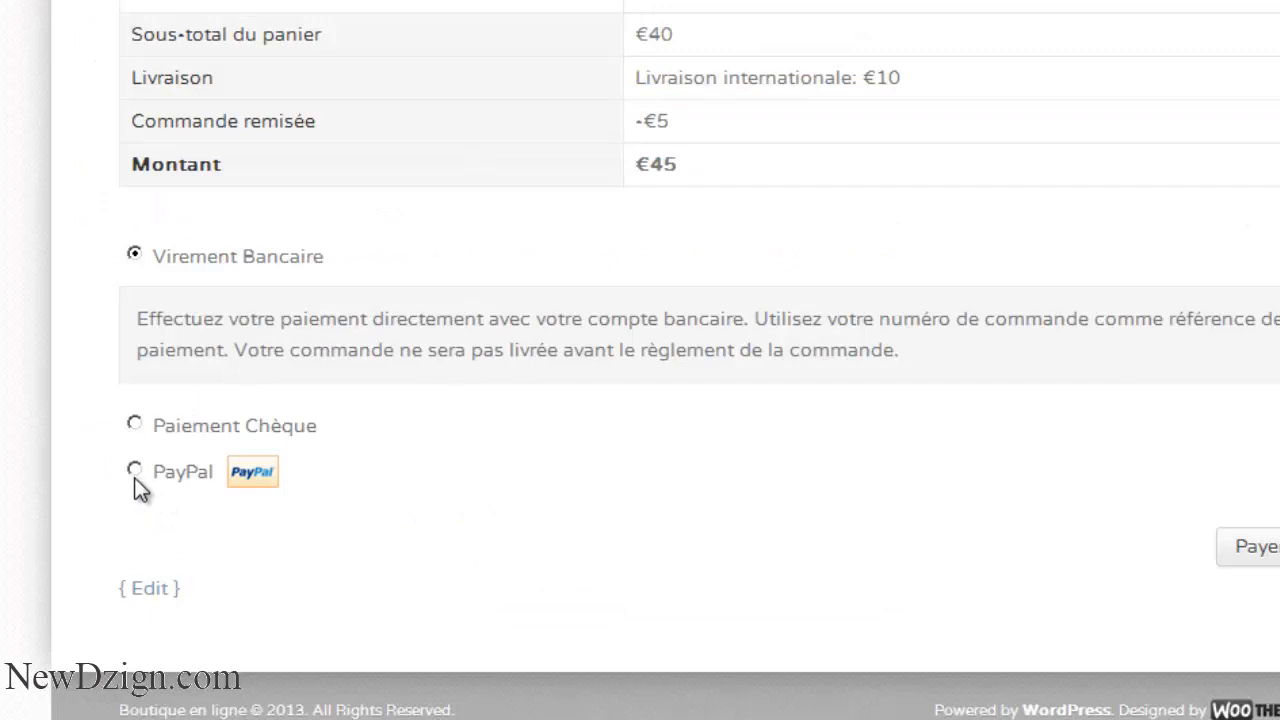
- Pay the test order with PayPal, reaching PayPal's page for order n°66 totalling €45
{"action": "left_click", "coordinate": [134, 477]}
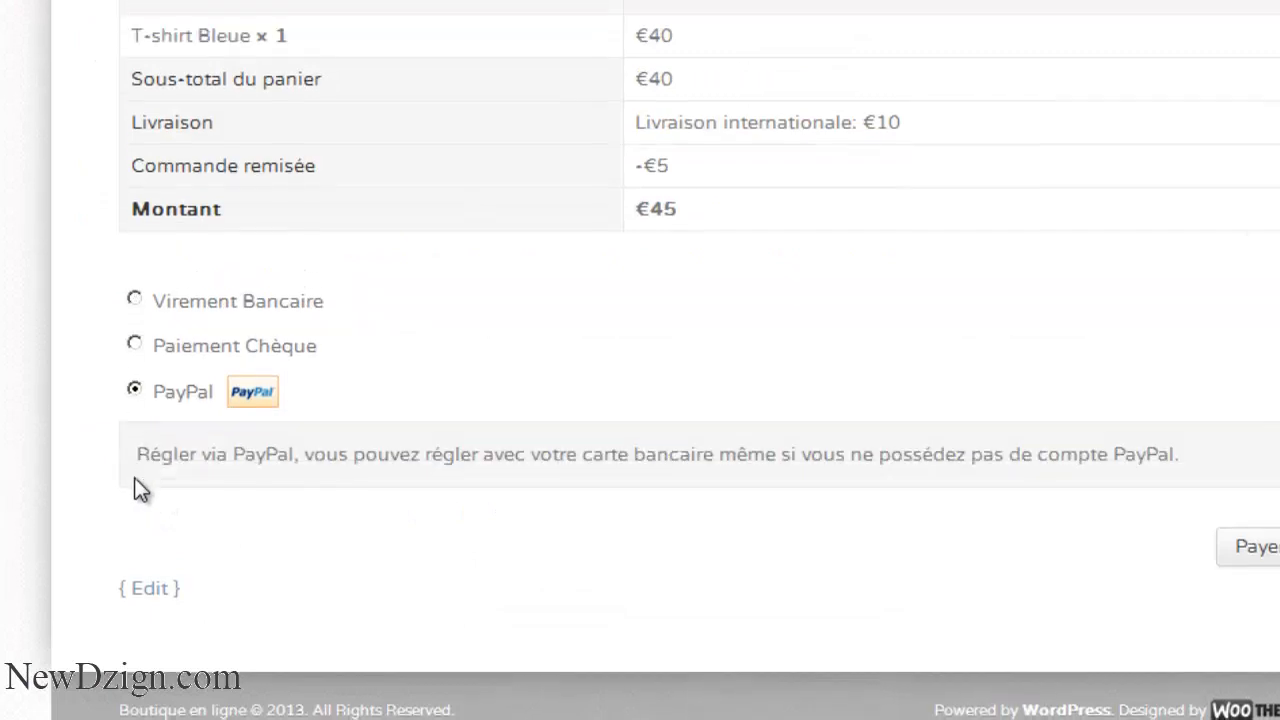
{"action": "left_click", "coordinate": [1218, 548]}
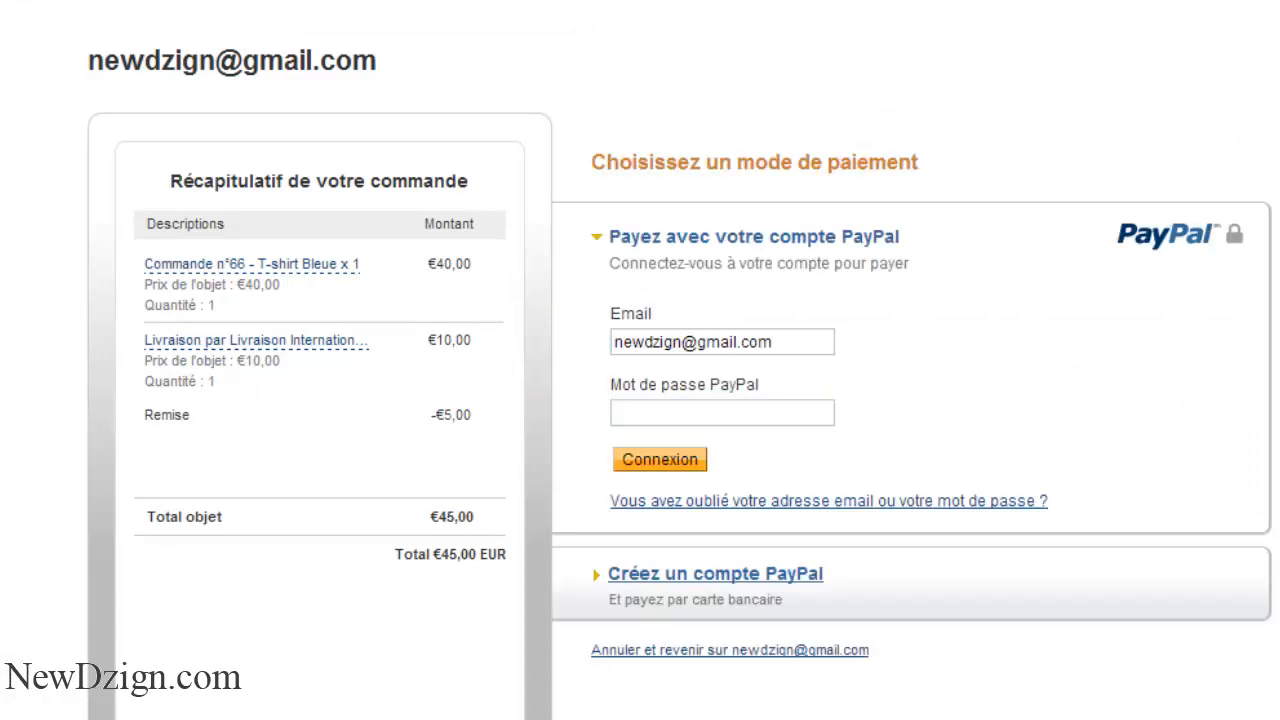
{"action": "left_click_drag", "start_coordinate": [85, 57], "coordinate": [413, 121]}
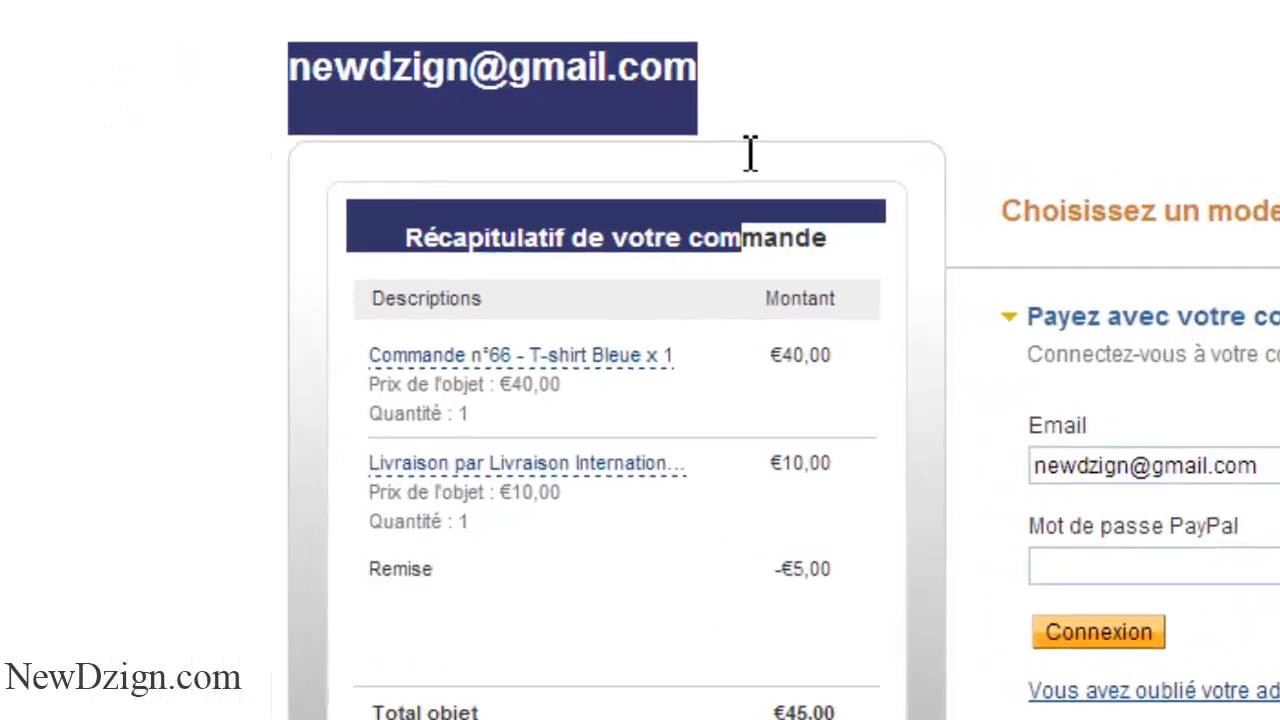
{"action": "left_click", "coordinate": [754, 66]}
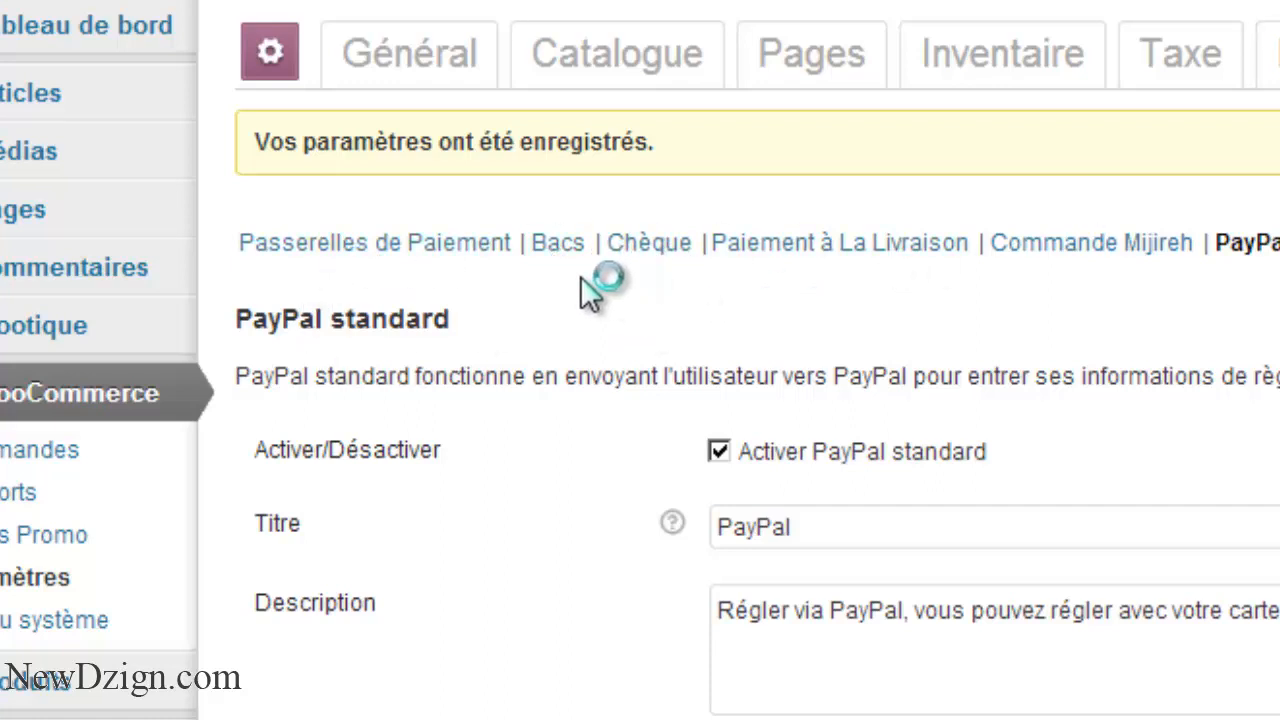
- Open the Bacs bank transfer settings and scroll down to Détails du compte
{"action": "left_click", "coordinate": [565, 248]}
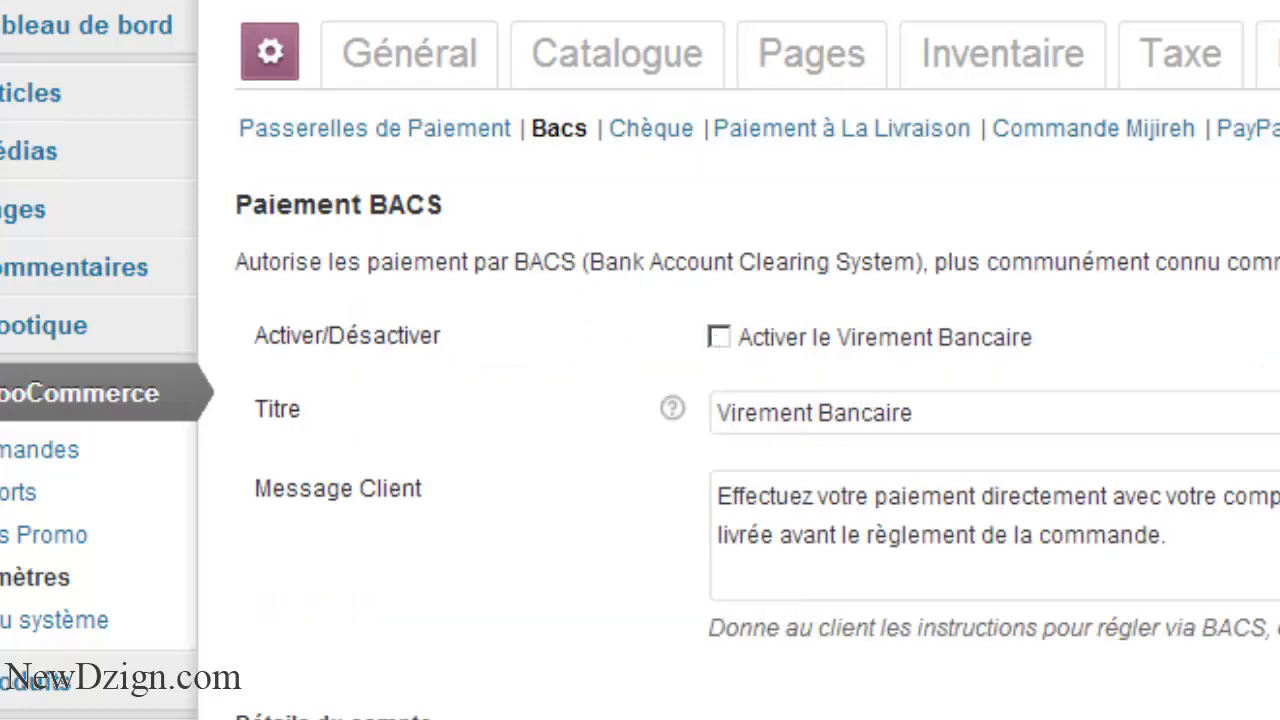
{"action": "scroll", "coordinate": [640, 360], "scroll_direction": "down", "scroll_amount": 2}
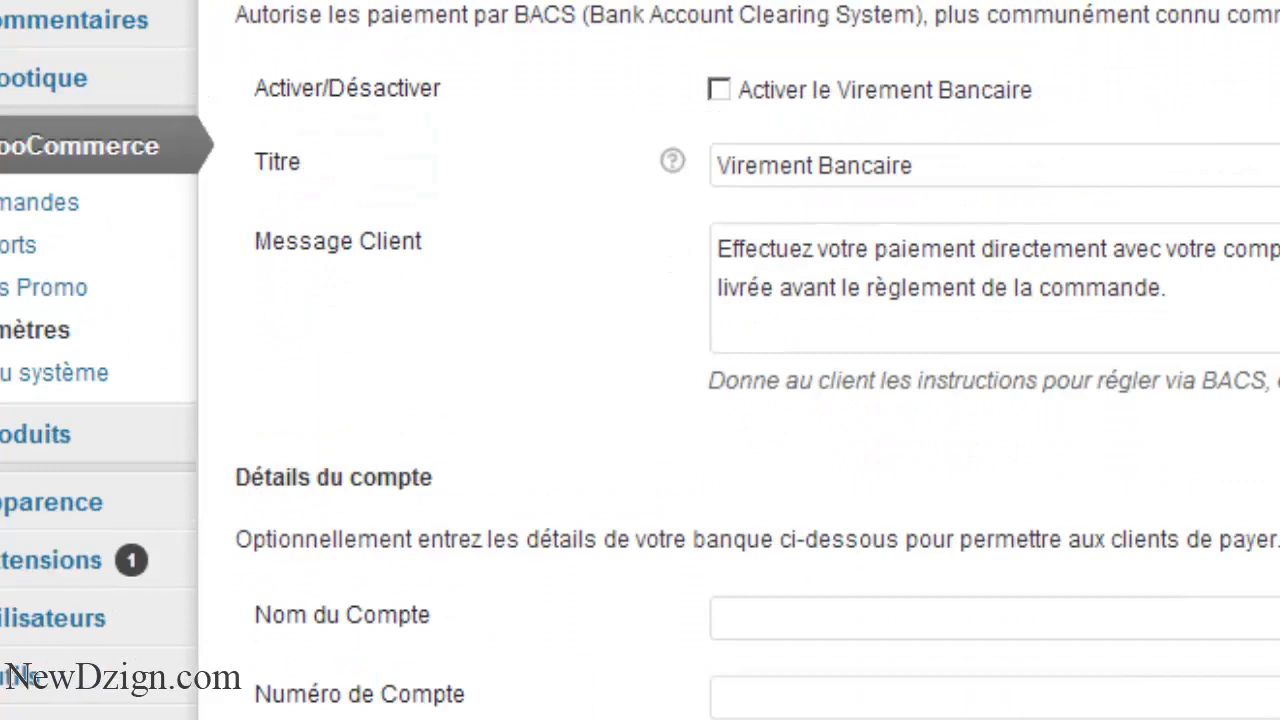